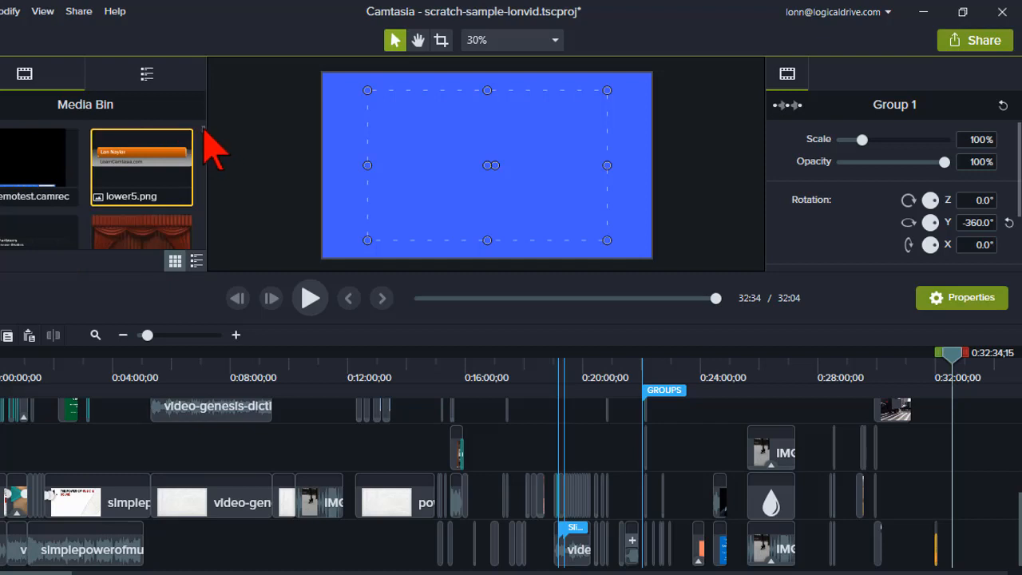
Step: Place camera-video.trec at the playhead at 0:32:34;15 on the Audio 1 track, with screen-capture-sample.trec directly behind it
{"action": "left_click_drag", "start_coordinate": [205, 129], "coordinate": [209, 154]}
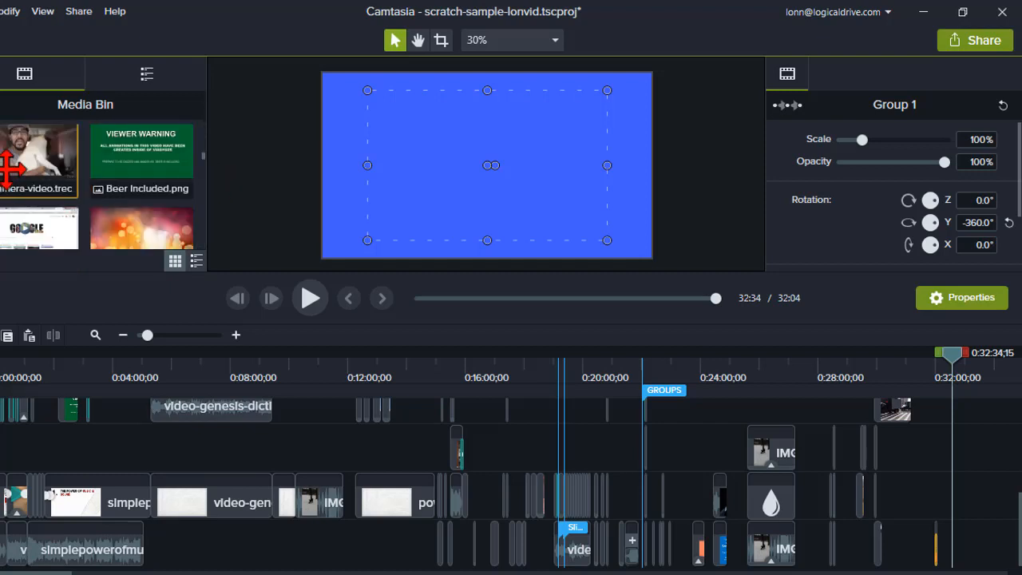
{"action": "left_click_drag", "start_coordinate": [12, 164], "coordinate": [870, 544]}
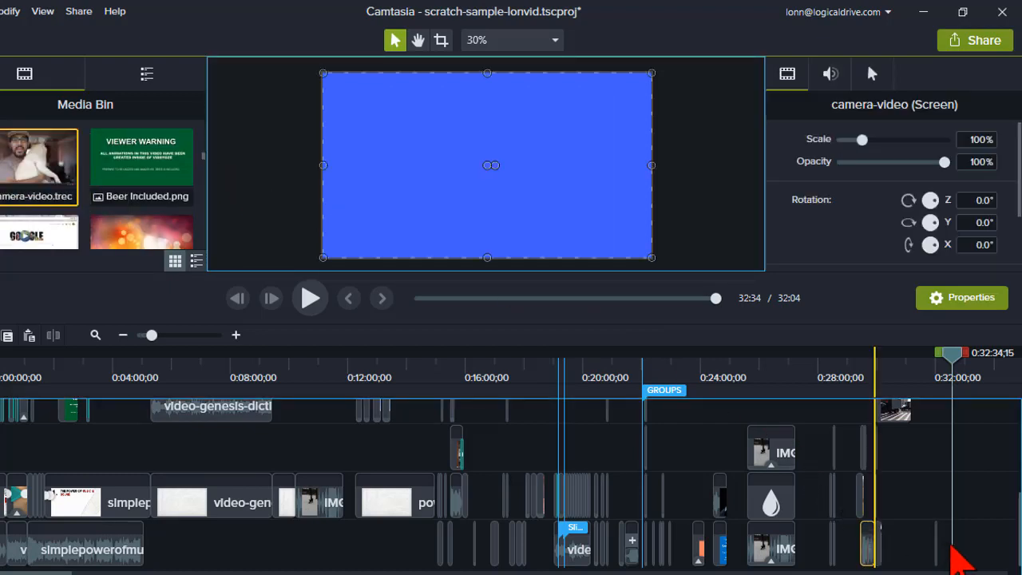
{"action": "left_click_drag", "start_coordinate": [951, 548], "coordinate": [955, 550]}
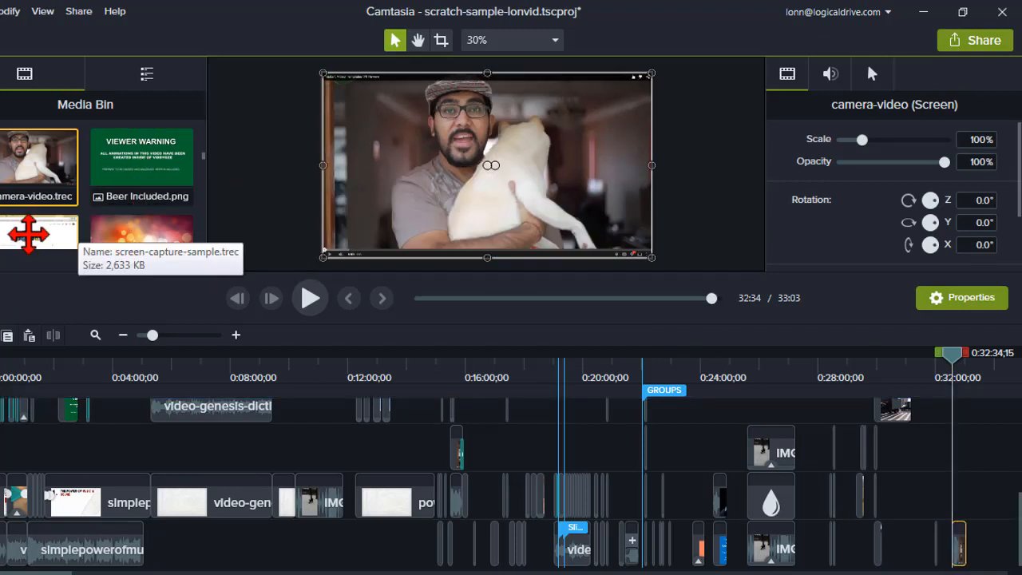
{"action": "scroll", "coordinate": [28, 234], "scroll_direction": "down", "scroll_amount": 1}
{"action": "left_click_drag", "start_coordinate": [27, 229], "coordinate": [963, 544]}
Step: Separate the audio from the camera-video clip and delete its System Audio clip
{"action": "left_click", "coordinate": [197, 335]}
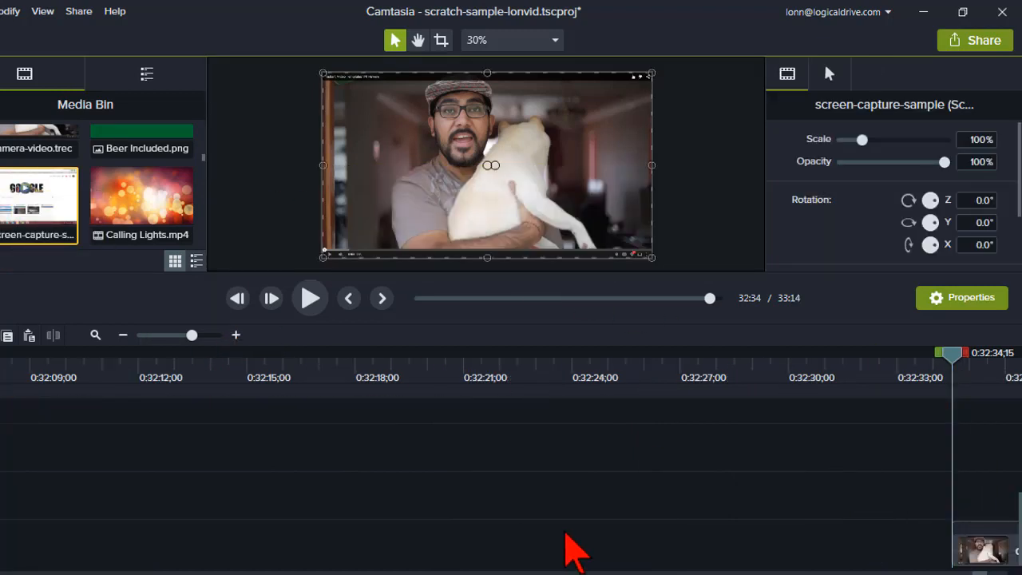
{"action": "left_click", "coordinate": [707, 550]}
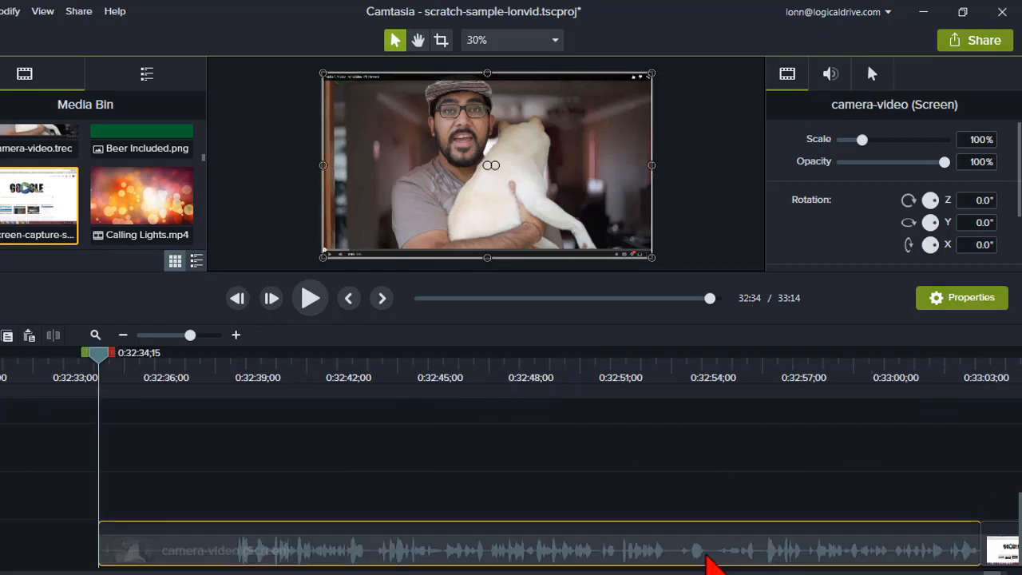
{"action": "right_click", "coordinate": [711, 541]}
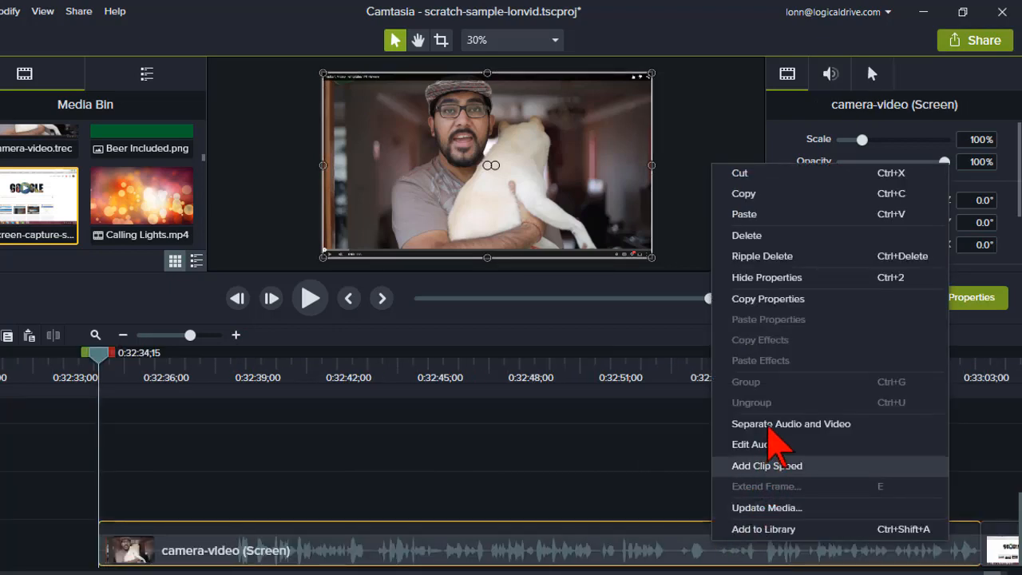
{"action": "left_click", "coordinate": [767, 423]}
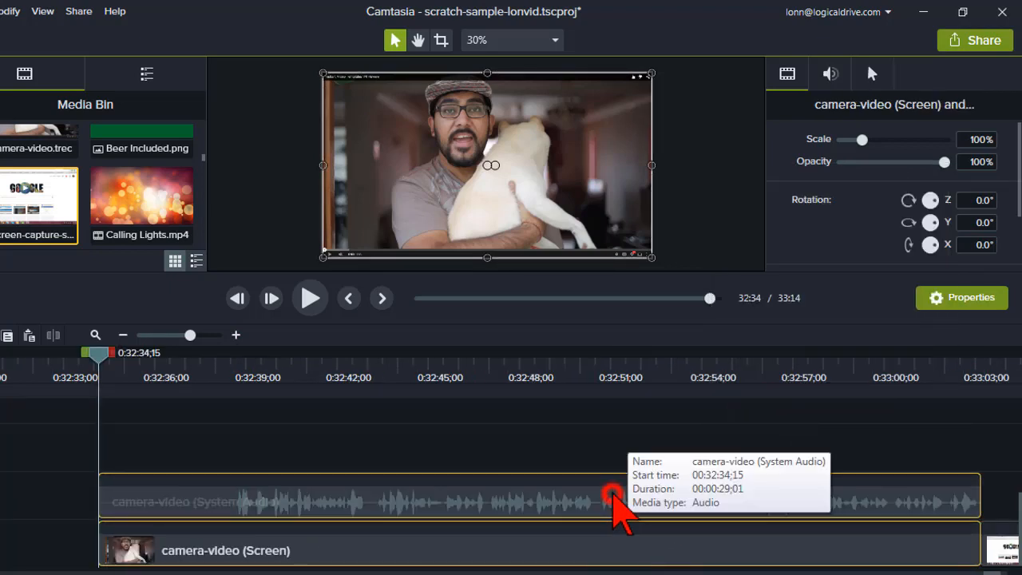
{"action": "left_click", "coordinate": [613, 495]}
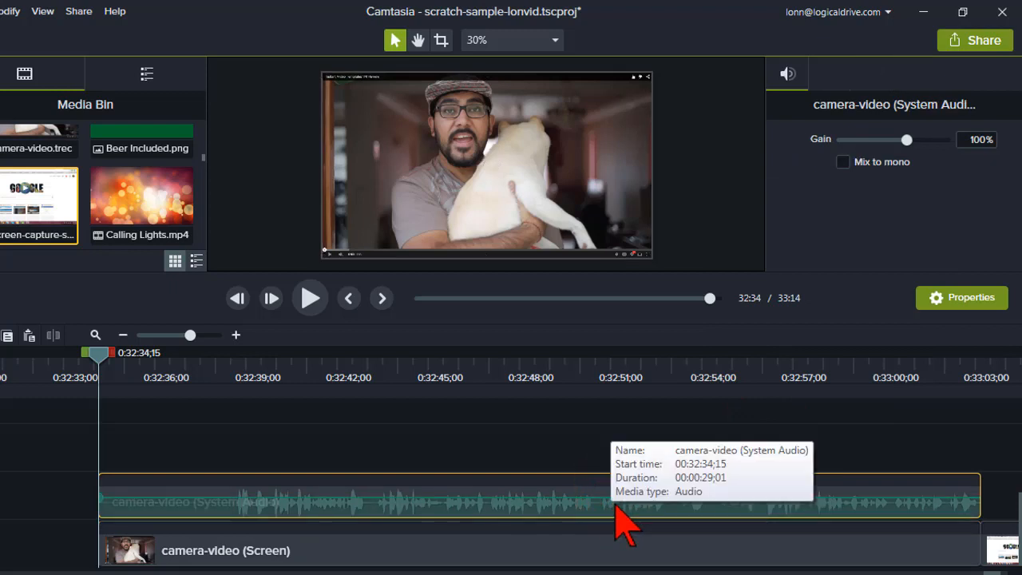
{"action": "key", "text": "Delete"}
{"action": "left_click", "coordinate": [570, 534]}
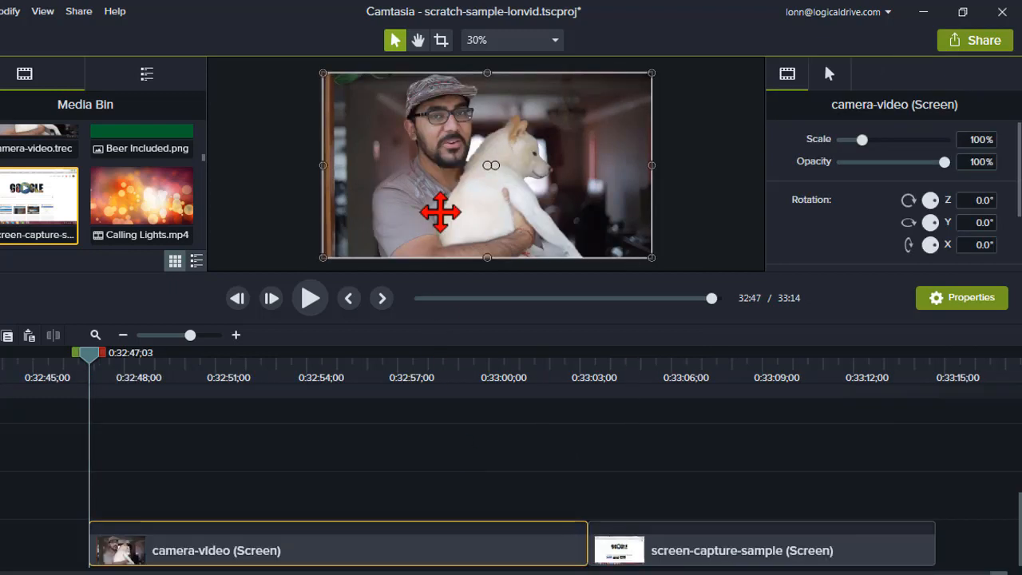
Step: Scrub across the cut between the camera-video and screen-capture-sample clips to examine how the scene changes
{"action": "left_click_drag", "start_coordinate": [90, 356], "coordinate": [550, 373]}
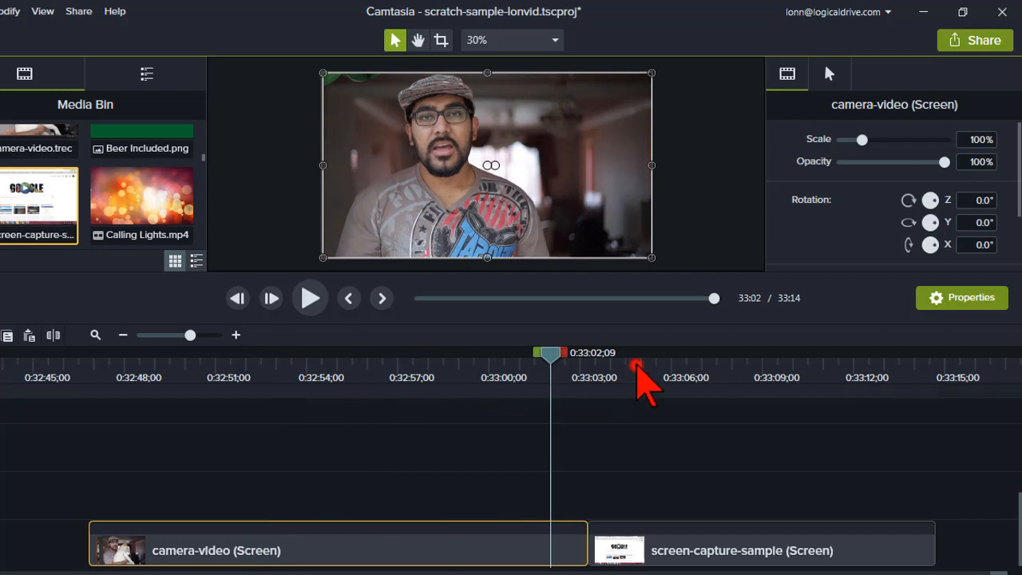
{"action": "left_click", "coordinate": [637, 365]}
{"action": "left_click", "coordinate": [658, 551]}
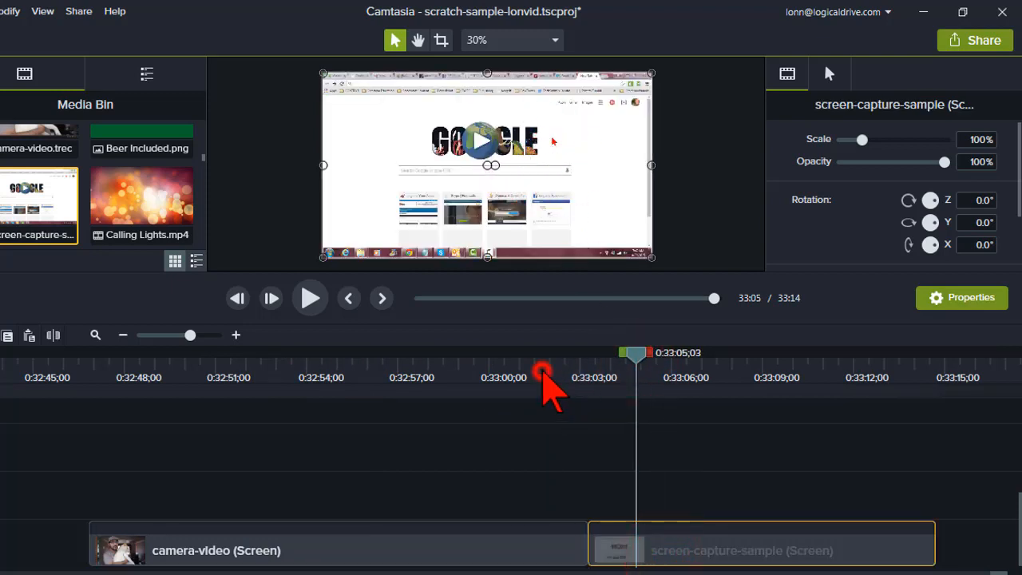
{"action": "left_click", "coordinate": [543, 372]}
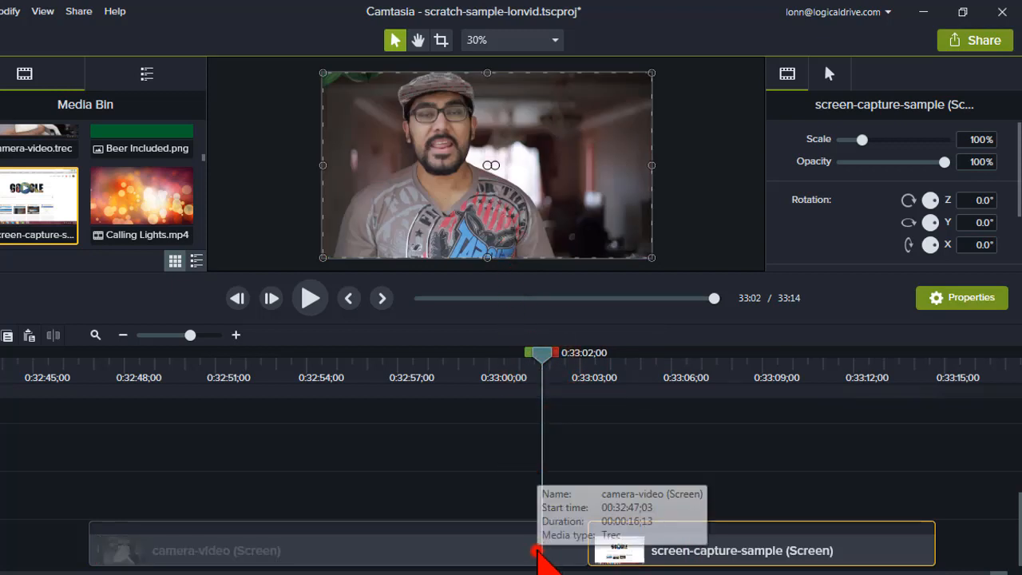
{"action": "left_click", "coordinate": [537, 549]}
{"action": "left_click", "coordinate": [629, 555]}
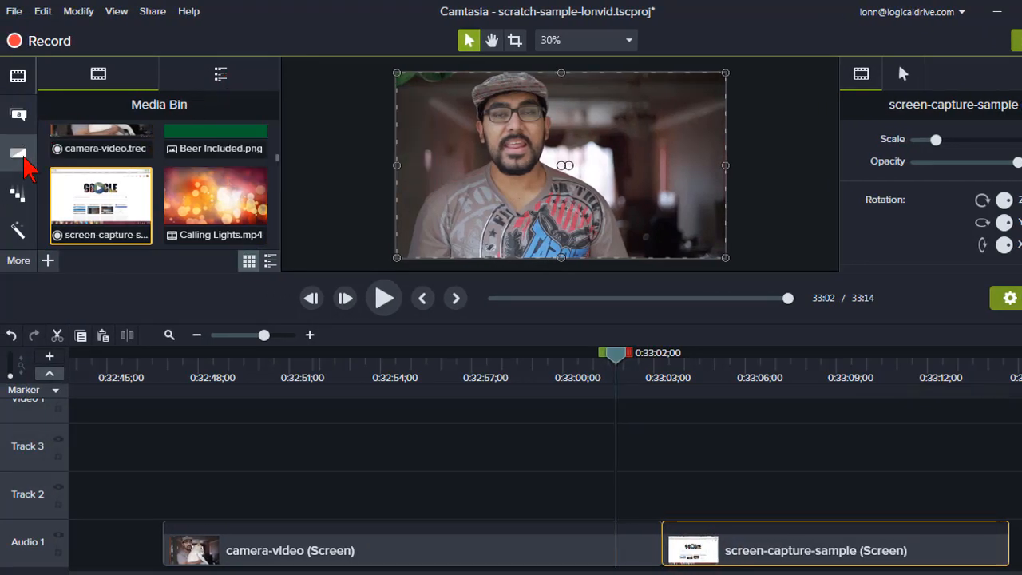
Step: Browse the complete collection of built-in transitions, from Fade through to Zig zag
{"action": "left_click", "coordinate": [24, 158]}
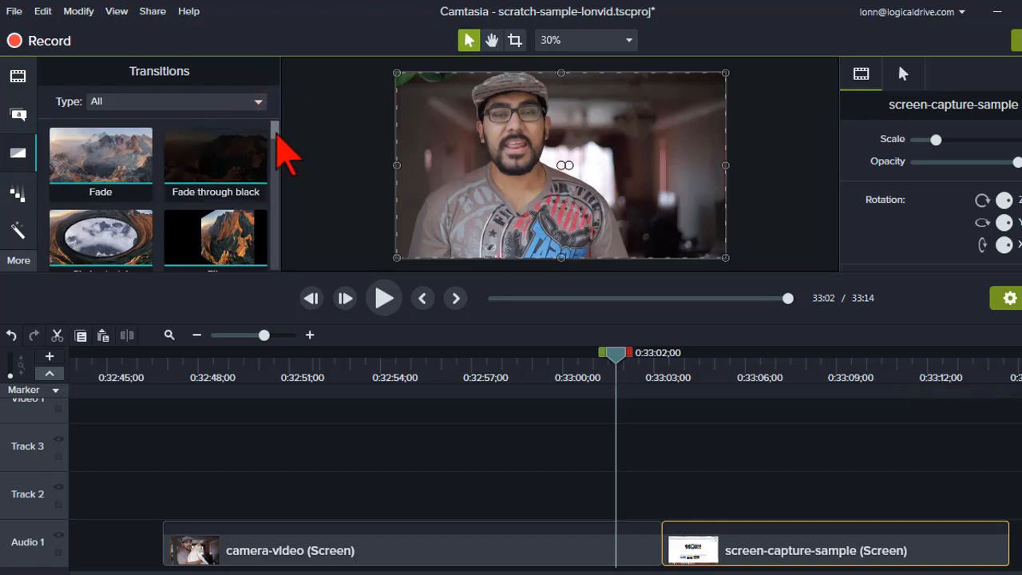
{"action": "scroll", "coordinate": [284, 156], "scroll_direction": "down", "scroll_amount": 2}
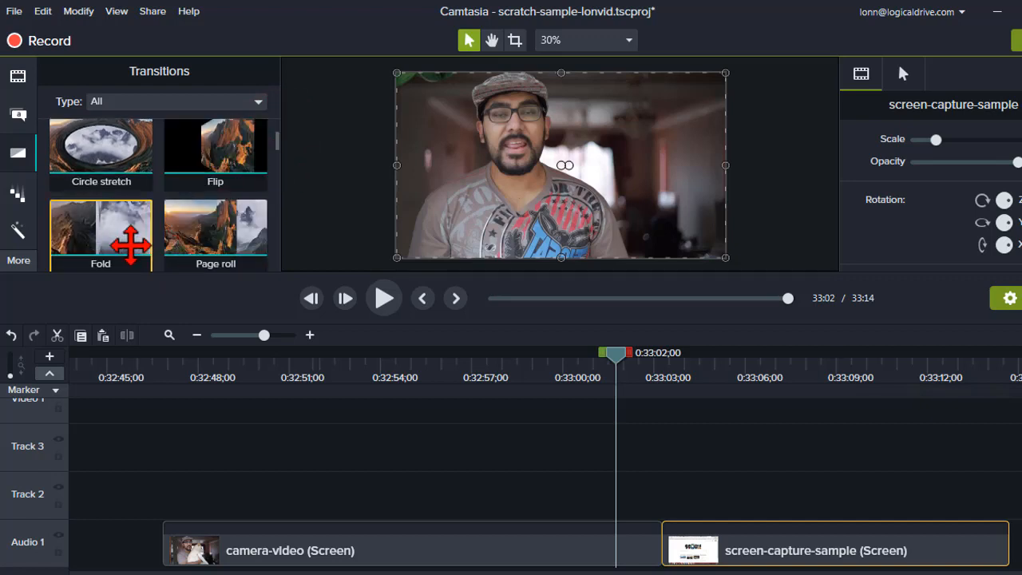
{"action": "left_click_drag", "start_coordinate": [278, 139], "coordinate": [285, 270]}
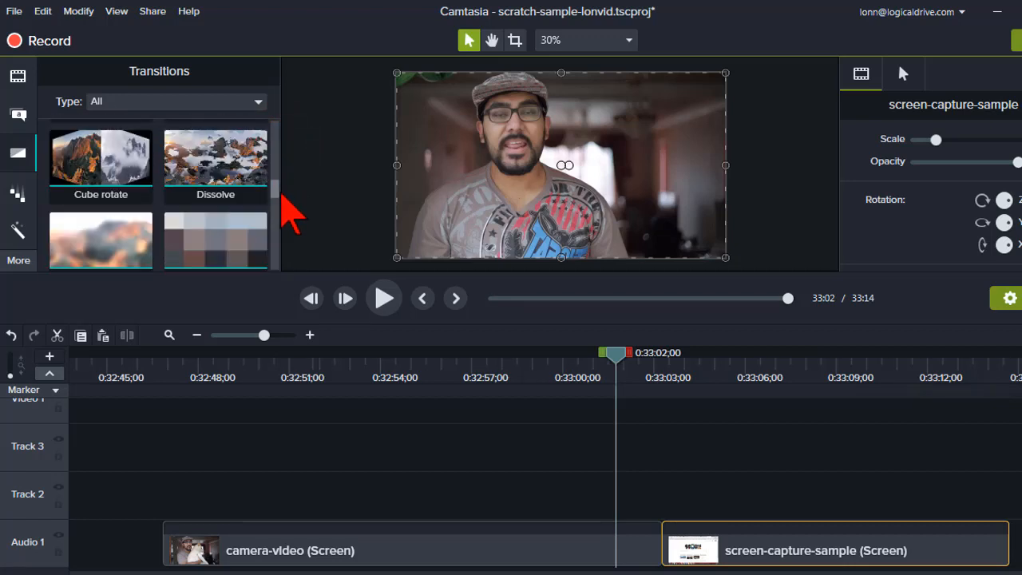
{"action": "scroll", "coordinate": [281, 197], "scroll_direction": "down", "scroll_amount": 1}
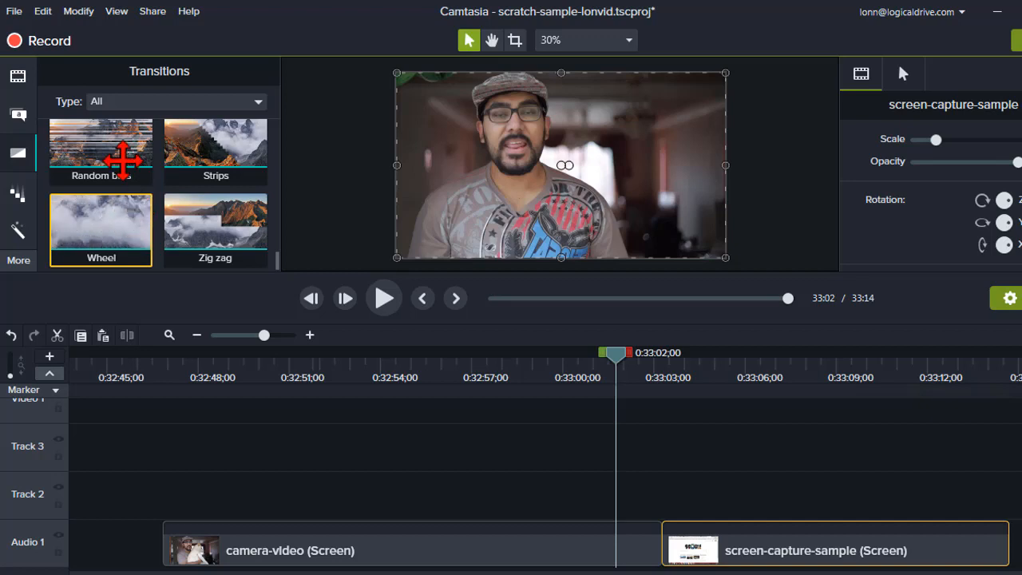
{"action": "left_click_drag", "start_coordinate": [279, 260], "coordinate": [290, 135]}
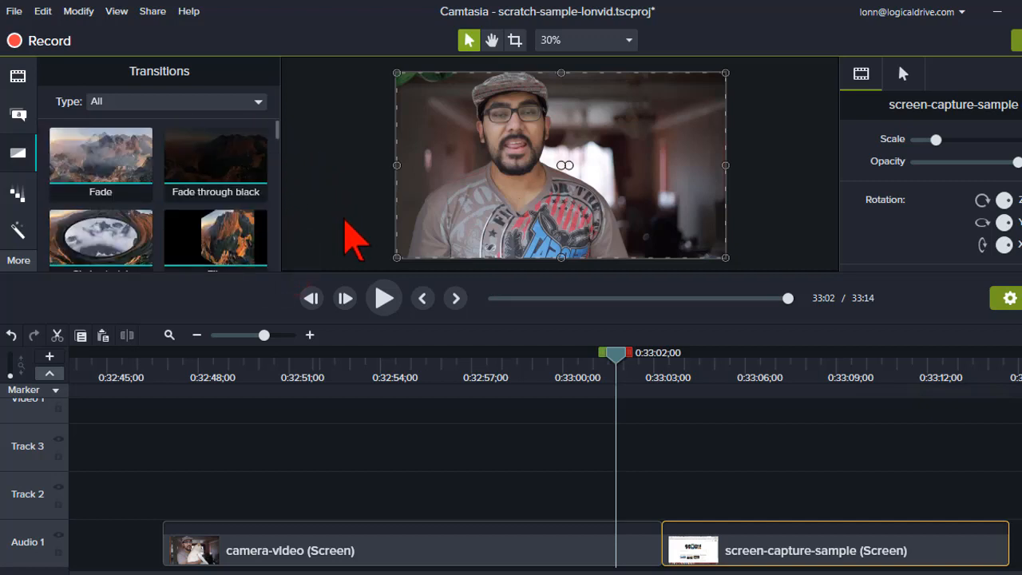
{"action": "left_click", "coordinate": [344, 219]}
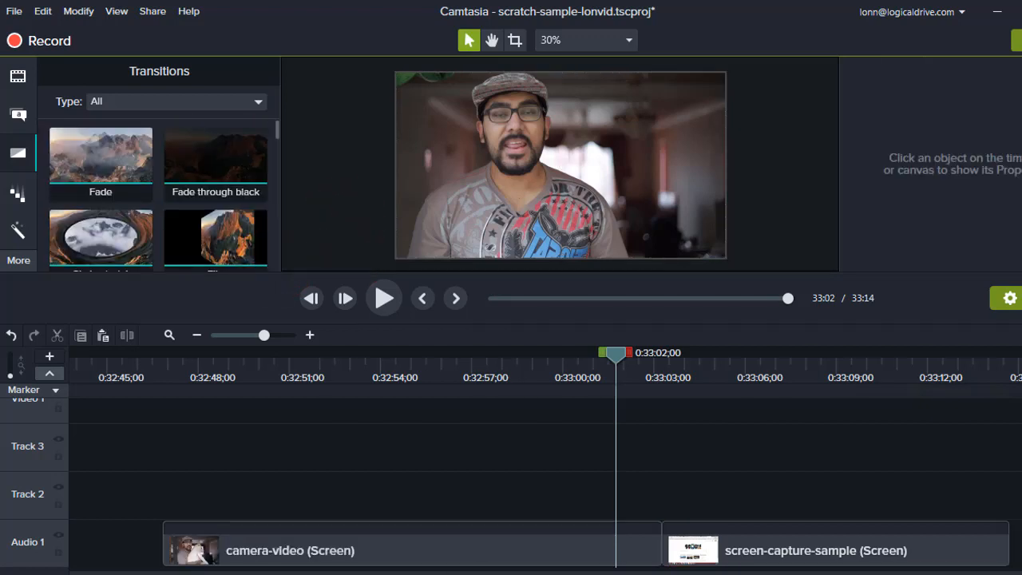
Step: Switch to PowerPoint and browse the transitions available for the green second slide
{"action": "mouse_move", "coordinate": [341, 574]}
{"action": "left_click", "coordinate": [315, 519]}
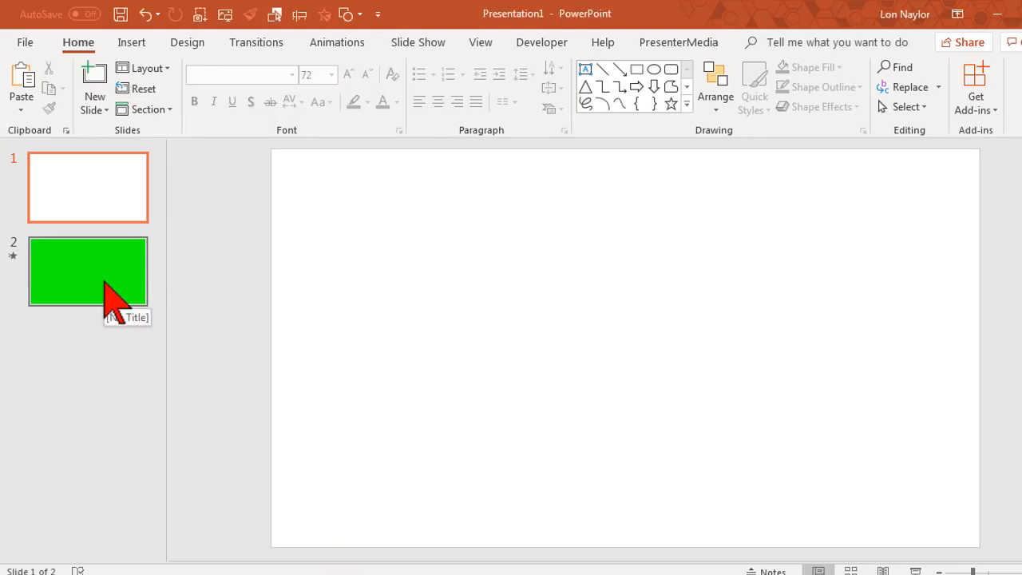
{"action": "left_click", "coordinate": [103, 282]}
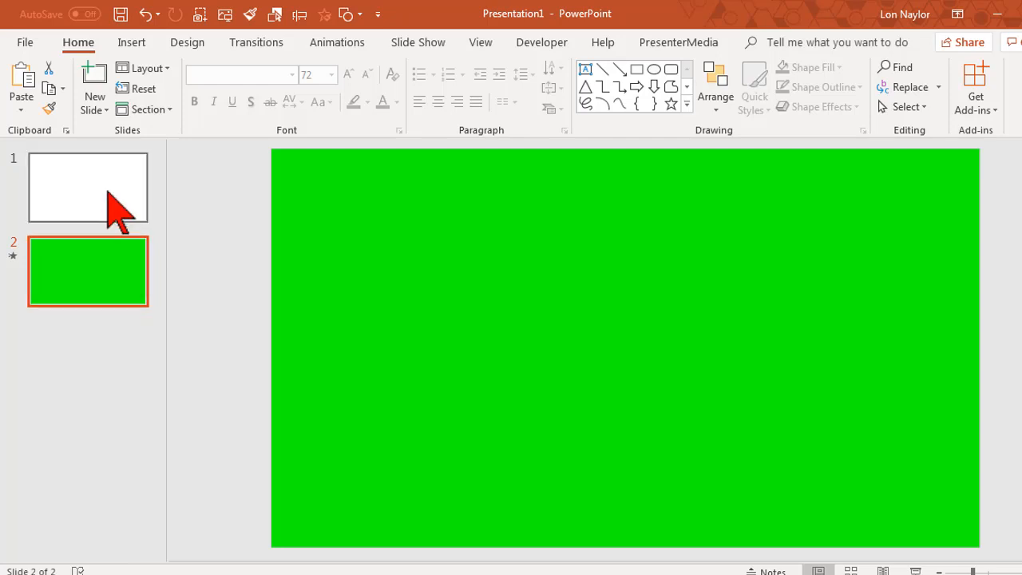
{"action": "left_click", "coordinate": [280, 45]}
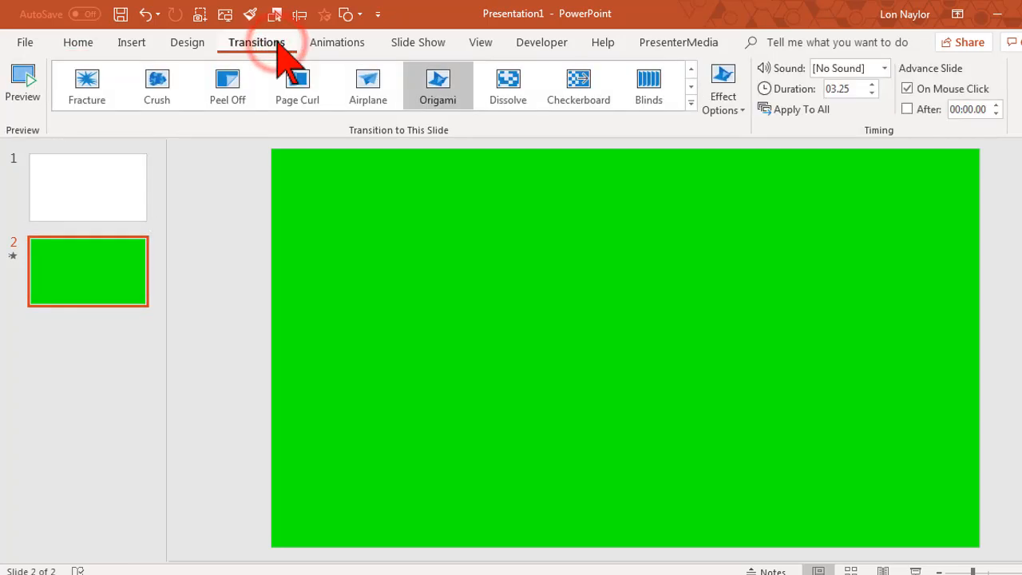
{"action": "left_click", "coordinate": [692, 70]}
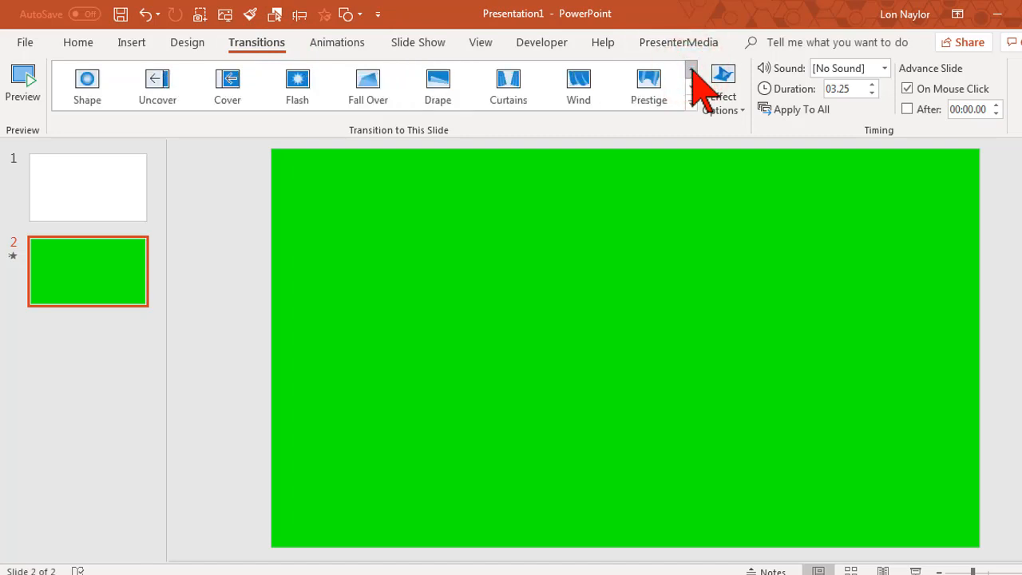
Step: Try the Prestige, Curtains, Fall Over and Drape transitions in turn on the green slide, and return to Camtasia
{"action": "left_click", "coordinate": [650, 82]}
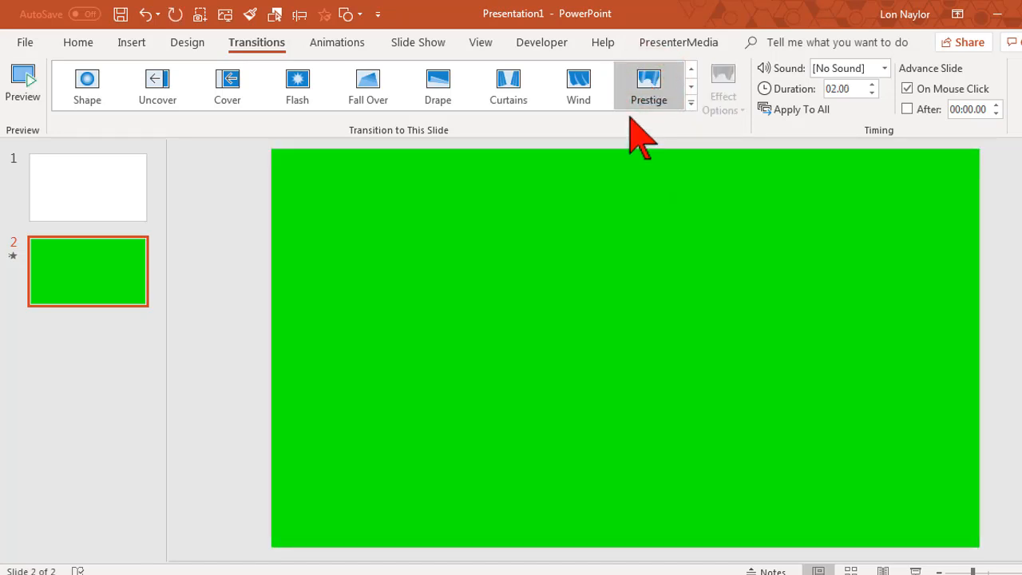
{"action": "left_click", "coordinate": [508, 102]}
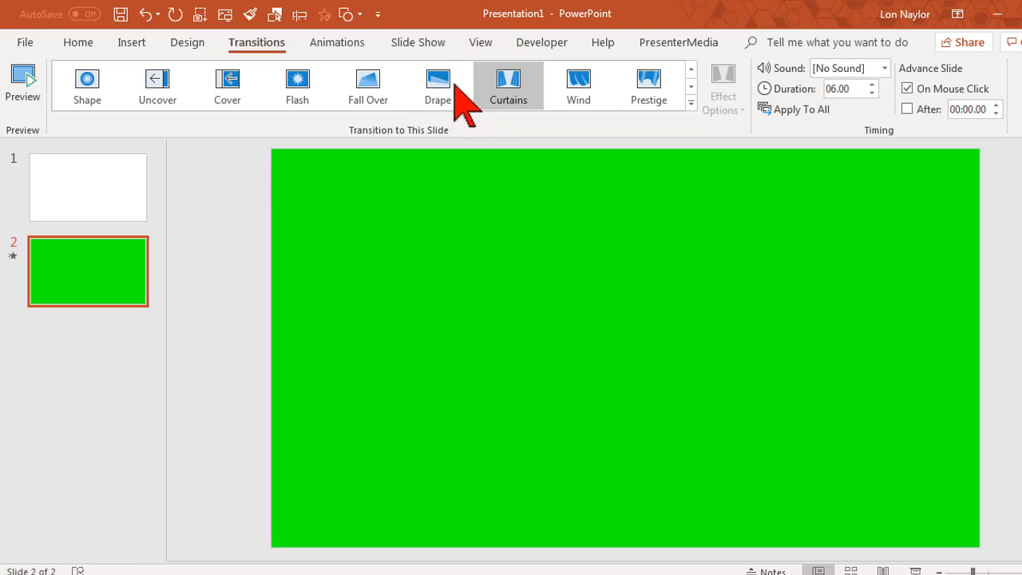
{"action": "left_click", "coordinate": [373, 89]}
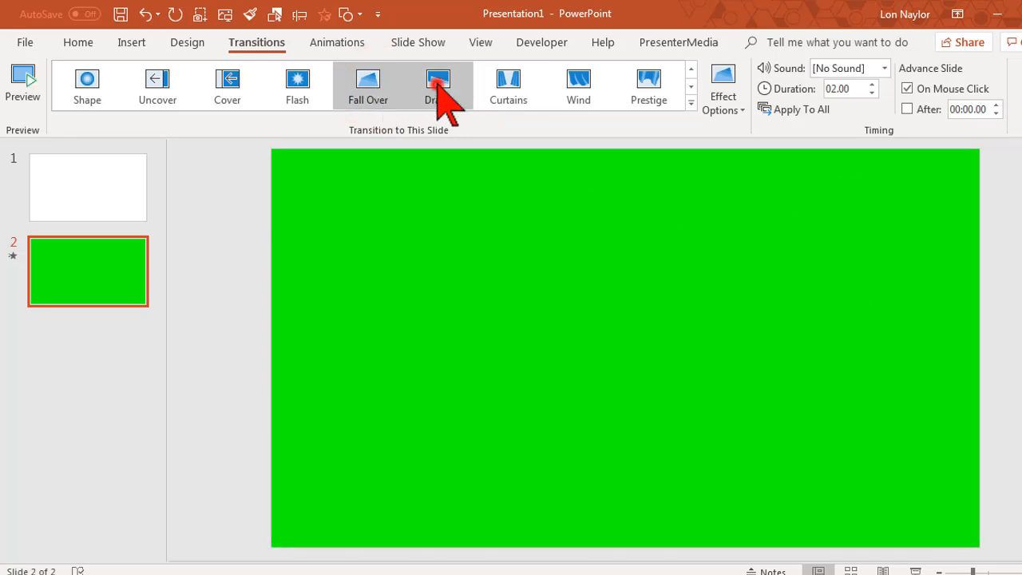
{"action": "left_click", "coordinate": [436, 80]}
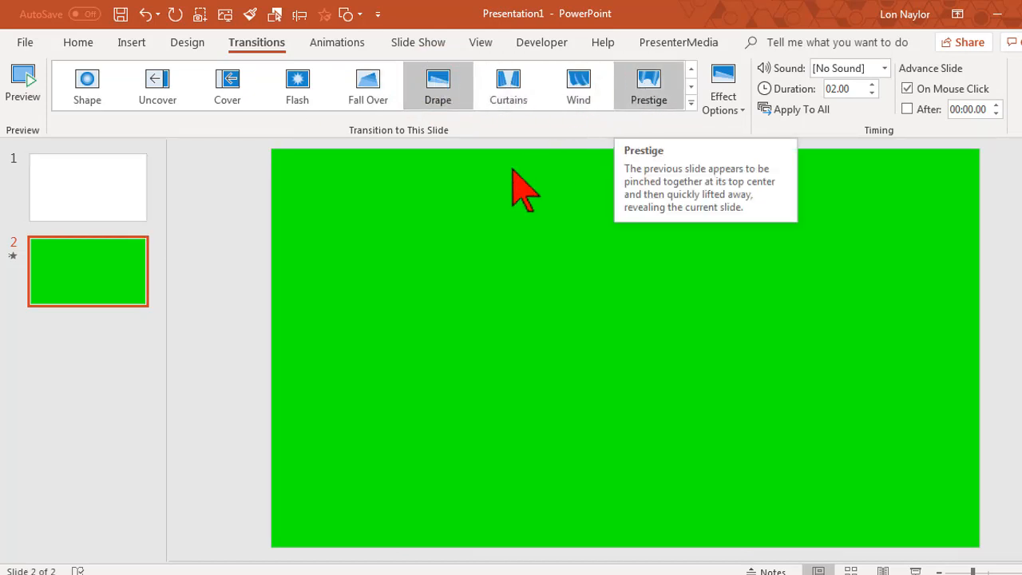
{"action": "left_click", "coordinate": [106, 195]}
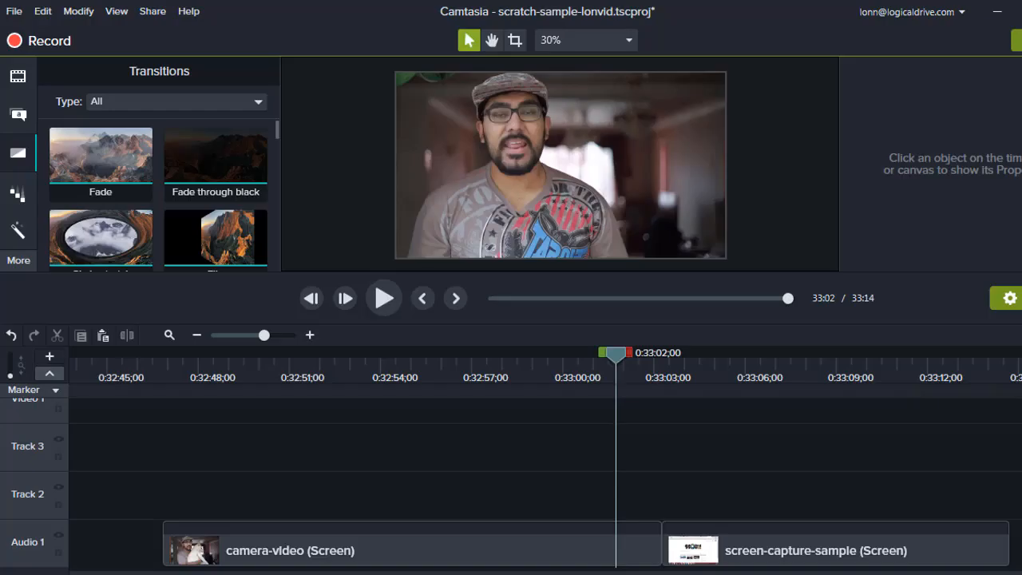
Step: Move the screen-capture-sample clip about one second later on Audio 1, leaving a gap after the camera-video clip
{"action": "left_click", "coordinate": [693, 552]}
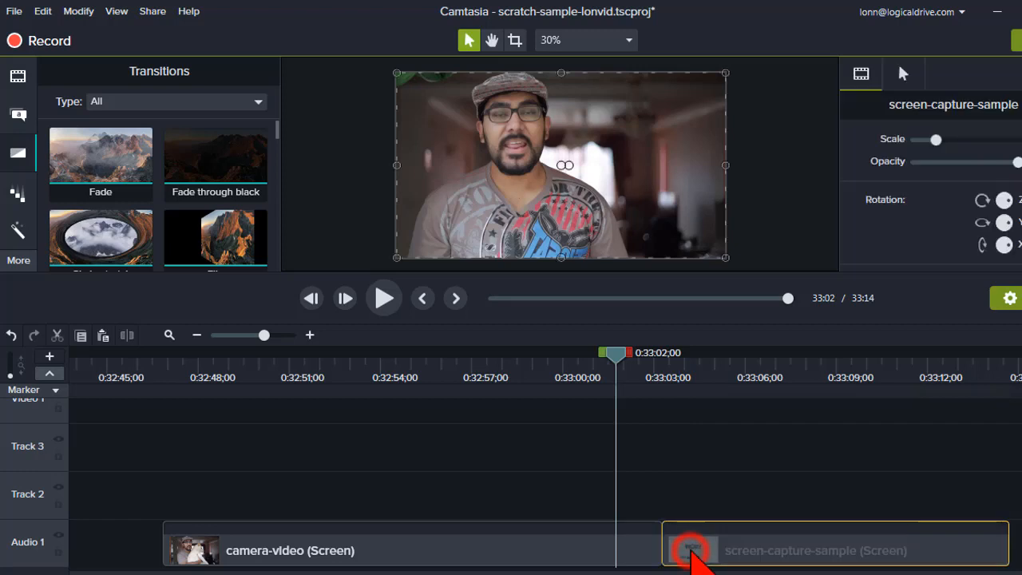
{"action": "left_click_drag", "start_coordinate": [701, 555], "coordinate": [725, 559]}
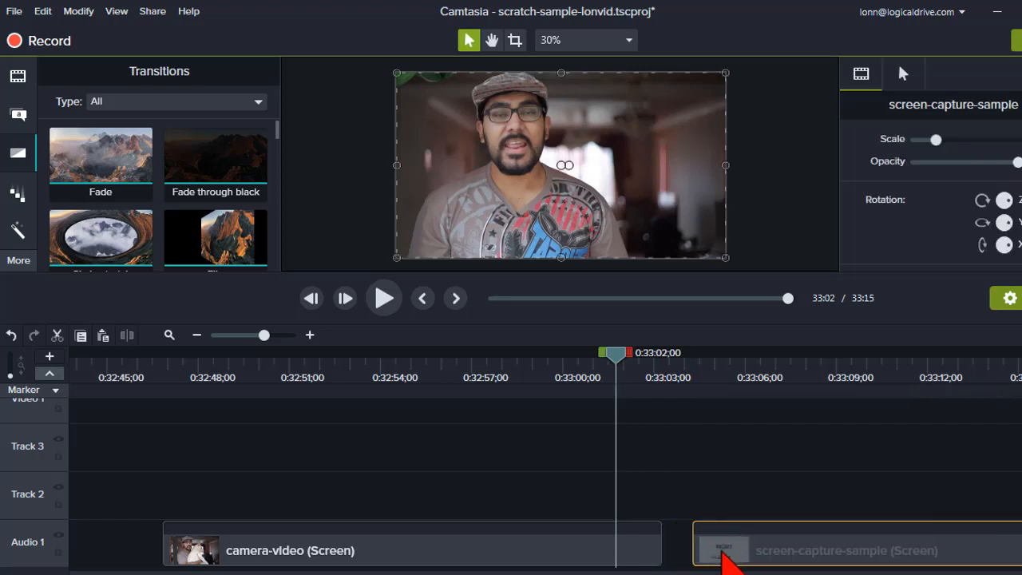
Step: Select the camera-video clip and step the playhead frame by frame to its last frame at 0:33:03;15
{"action": "left_click_drag", "start_coordinate": [682, 370], "coordinate": [660, 372]}
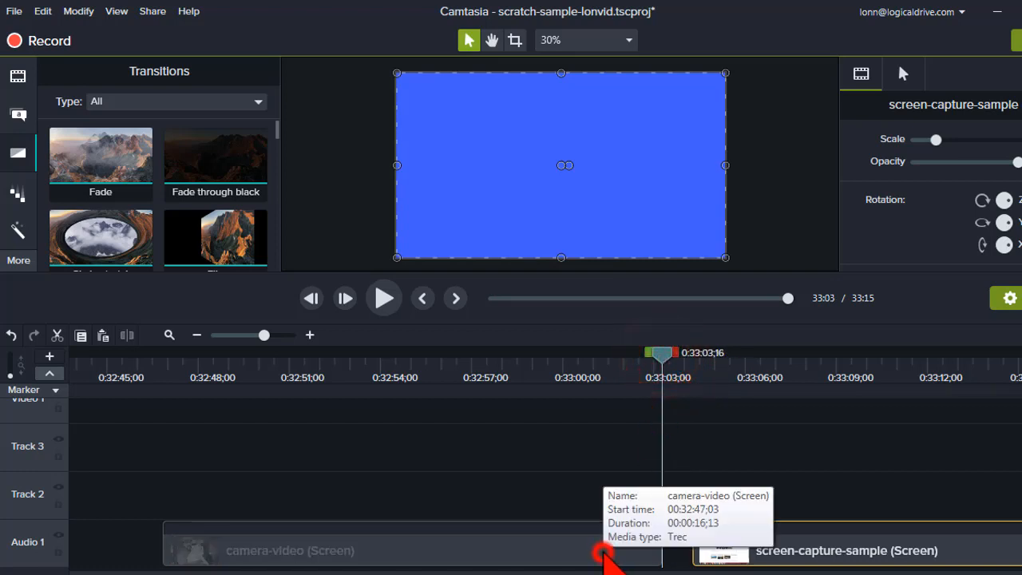
{"action": "left_click", "coordinate": [604, 552]}
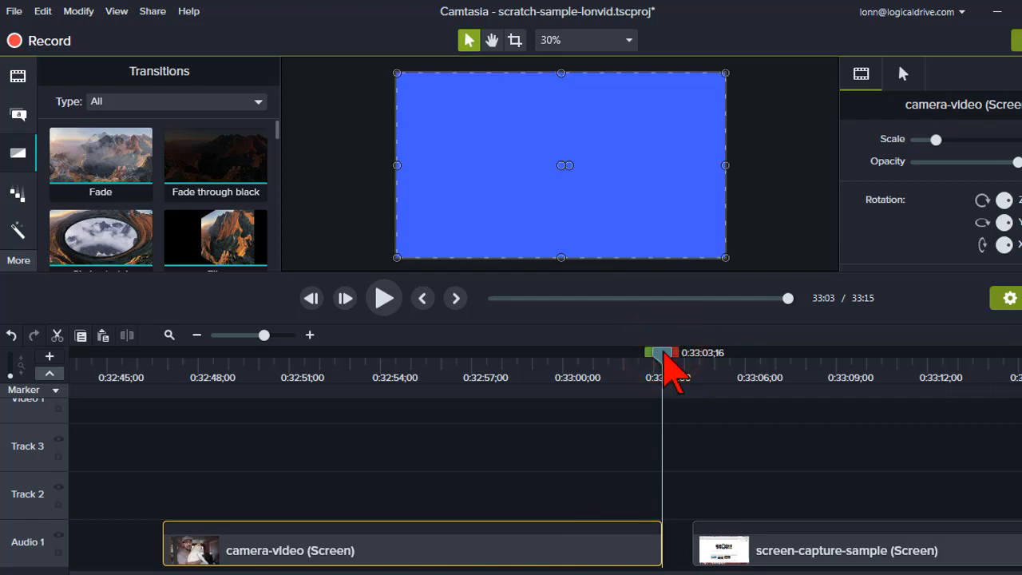
{"action": "key", "text": "comma"}
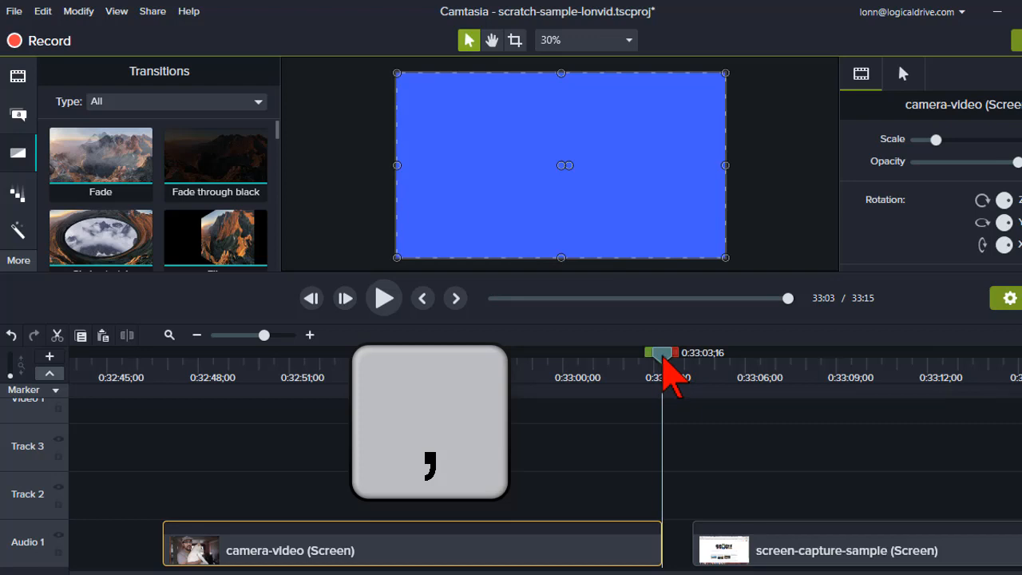
{"action": "key", "text": "comma"}
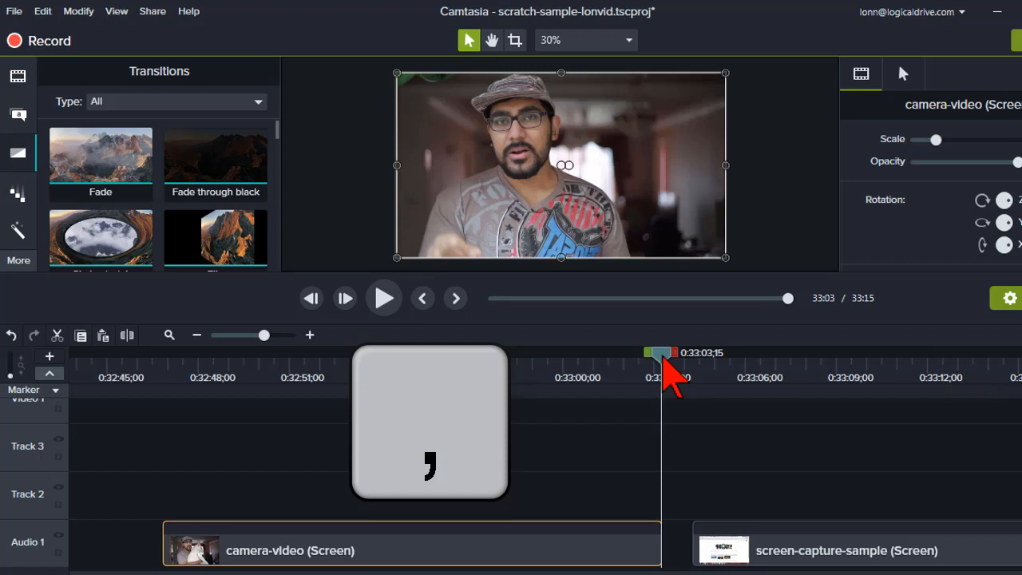
{"action": "key", "text": "period"}
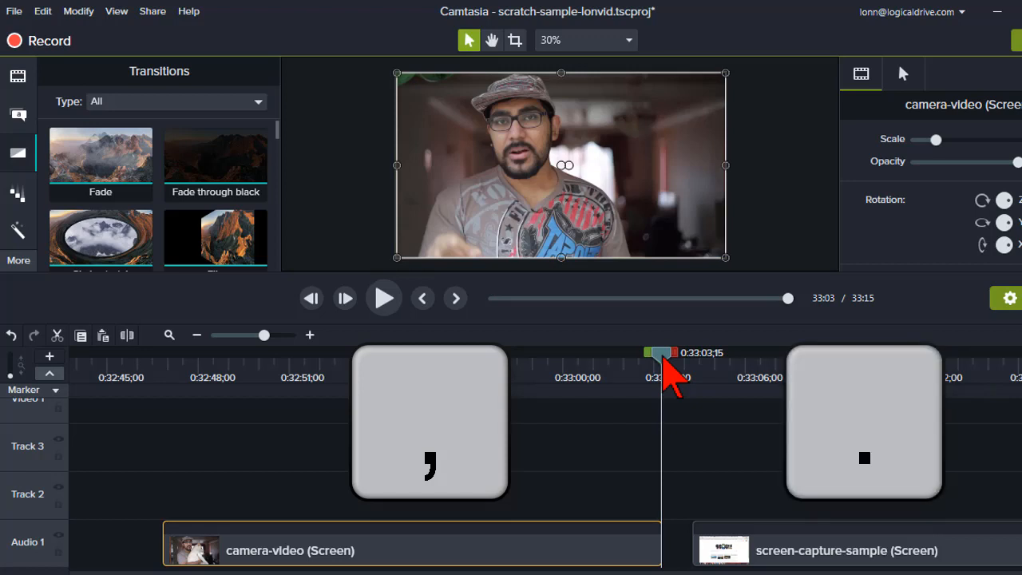
Step: Step the playhead a few frames past the end of the camera-video clip and back to its last frame at 0:33:03;15
{"action": "key", "text": "period"}
{"action": "key", "text": "period"}
{"action": "key", "text": "period"}
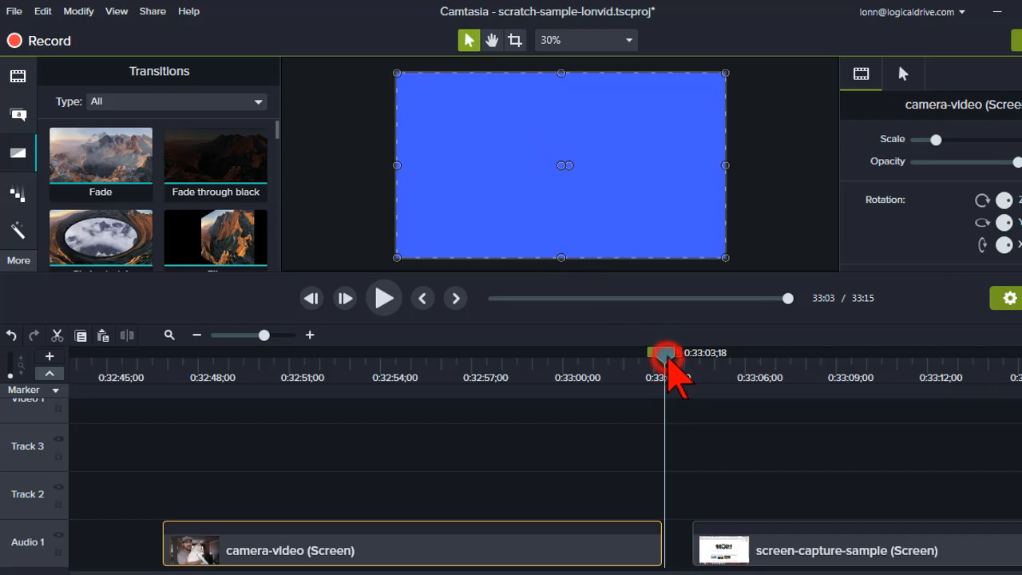
{"action": "left_click", "coordinate": [668, 360]}
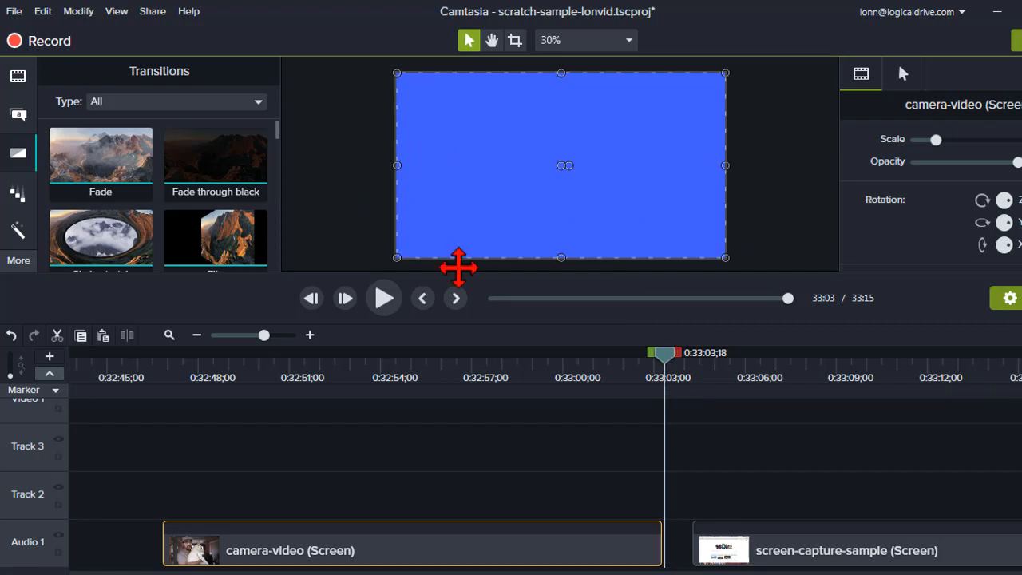
{"action": "left_click_drag", "start_coordinate": [668, 360], "coordinate": [661, 361]}
{"action": "key", "text": "comma"}
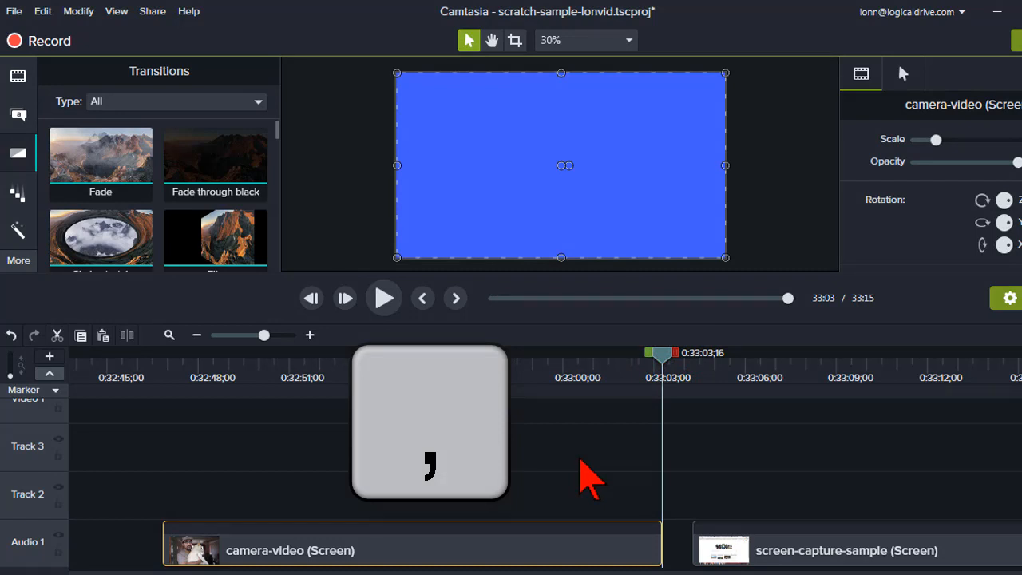
{"action": "key", "text": "comma"}
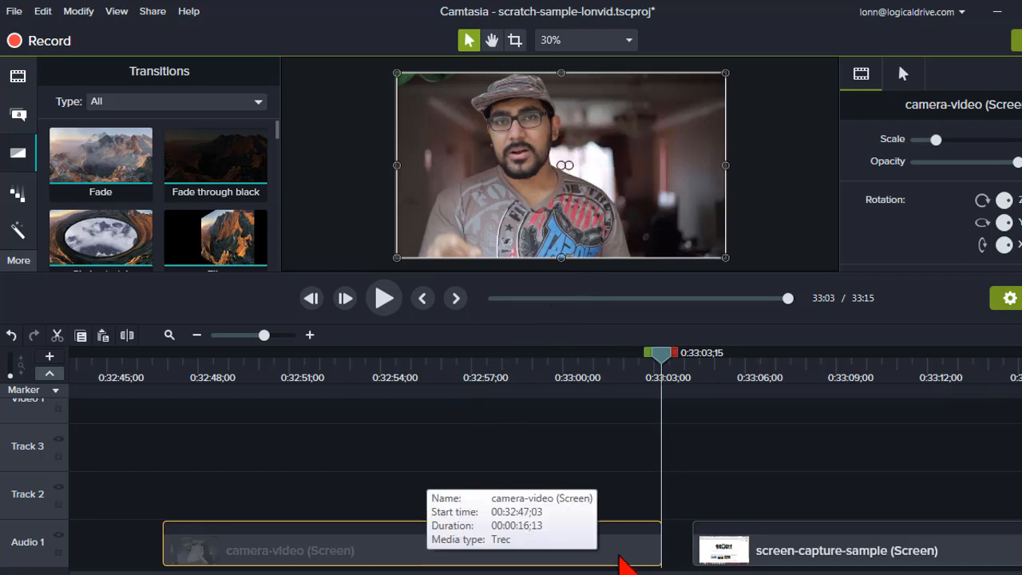
Step: Export the current frame as a PNG named joey in the Pictures library, without importing it to the Media Bin
{"action": "left_click", "coordinate": [152, 13]}
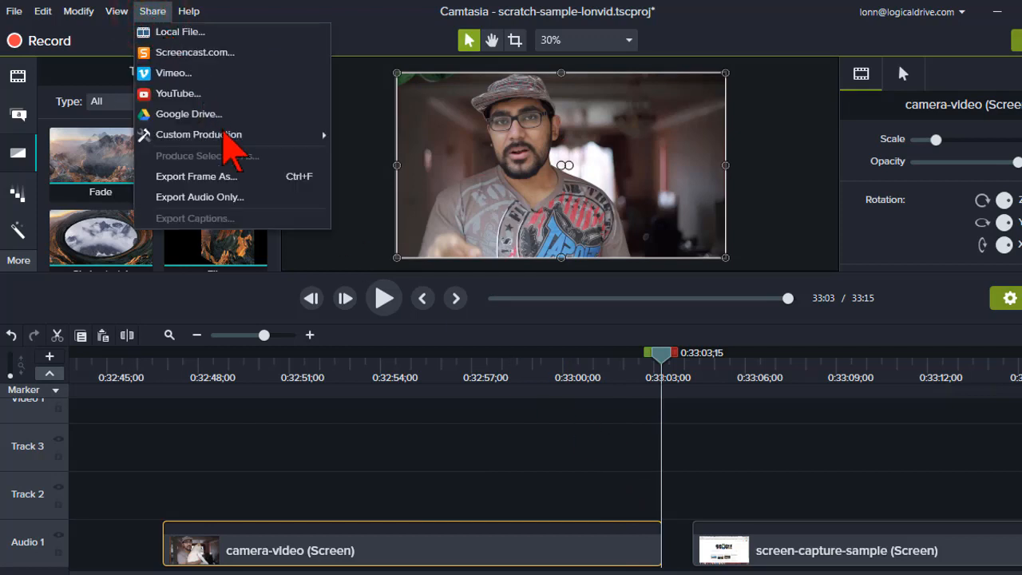
{"action": "left_click", "coordinate": [257, 177]}
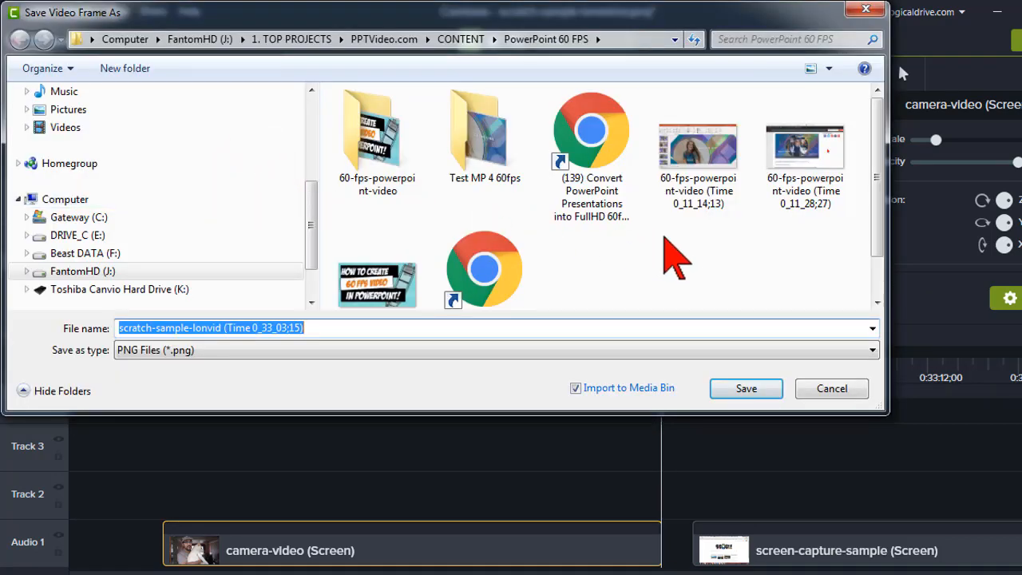
{"action": "left_click", "coordinate": [78, 108]}
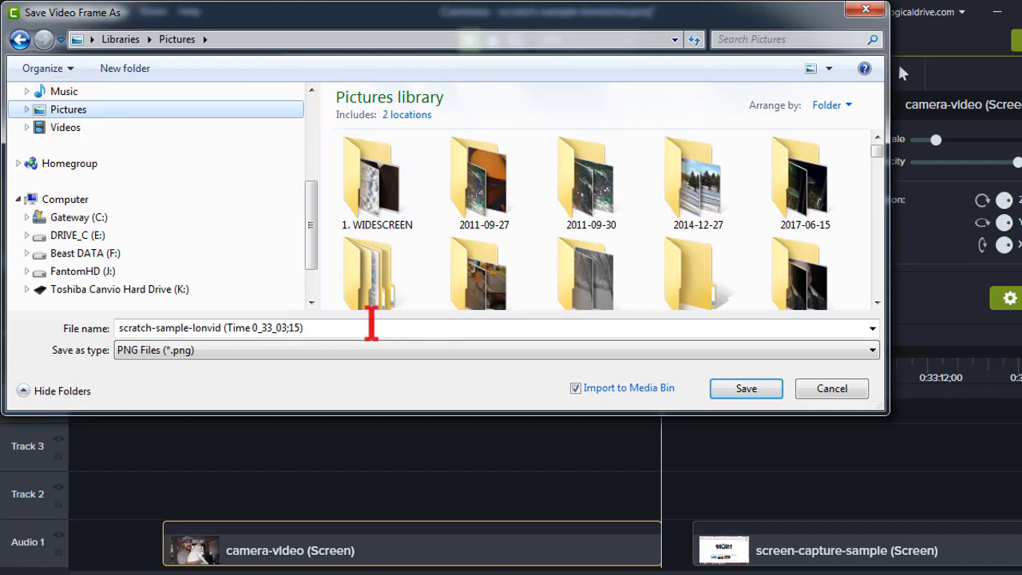
{"action": "left_click", "coordinate": [364, 327]}
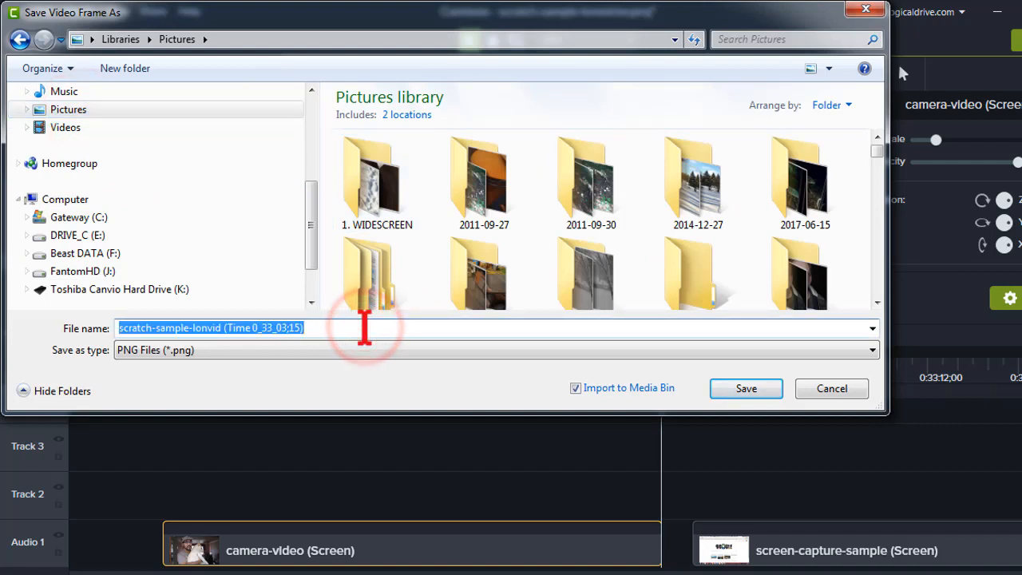
{"action": "type", "text": "joey"}
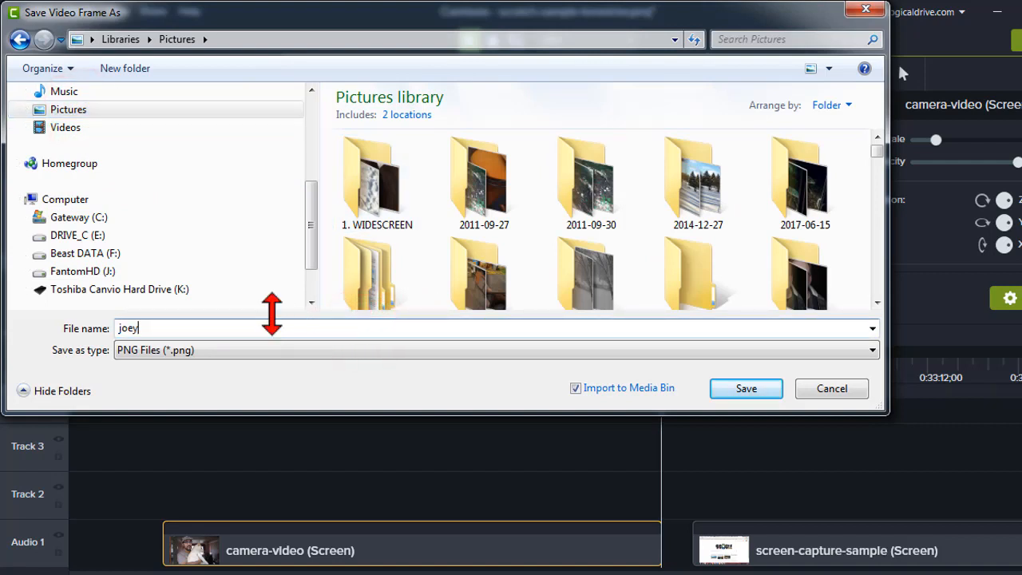
{"action": "left_click", "coordinate": [631, 389]}
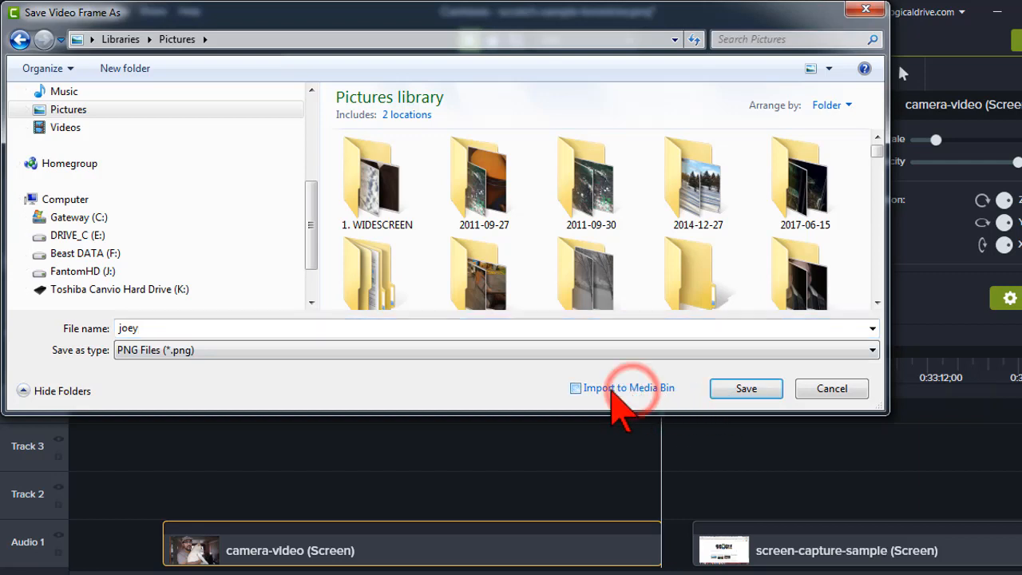
{"action": "left_click", "coordinate": [727, 392]}
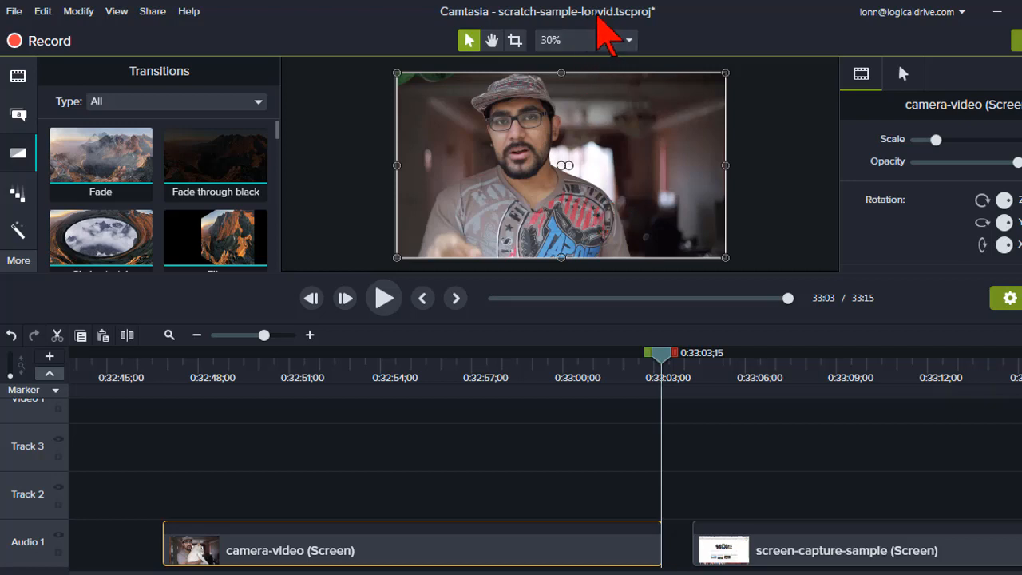
Step: Check the canvas dimensions in the project settings and close them without changes
{"action": "left_click", "coordinate": [629, 40]}
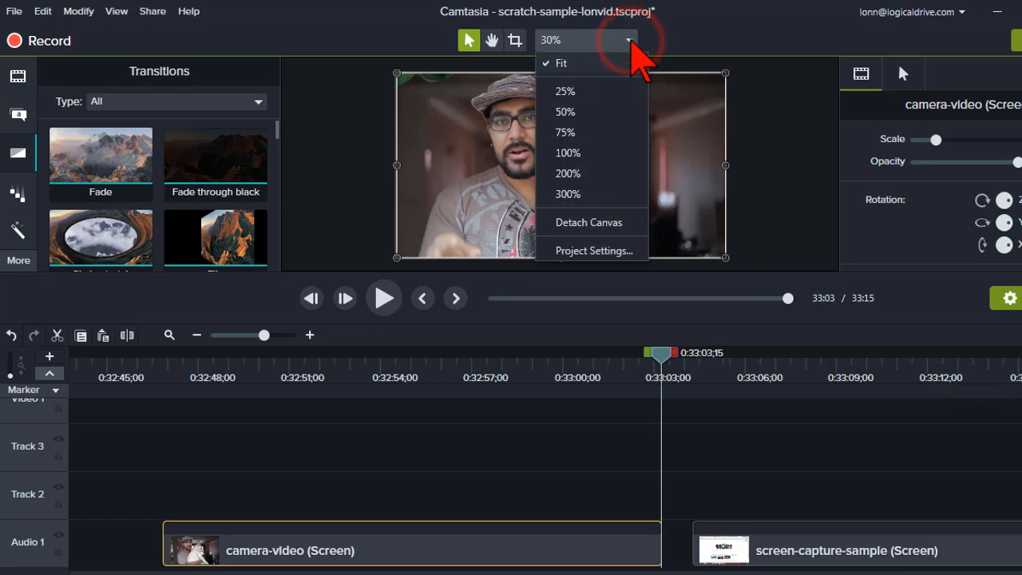
{"action": "left_click", "coordinate": [610, 250]}
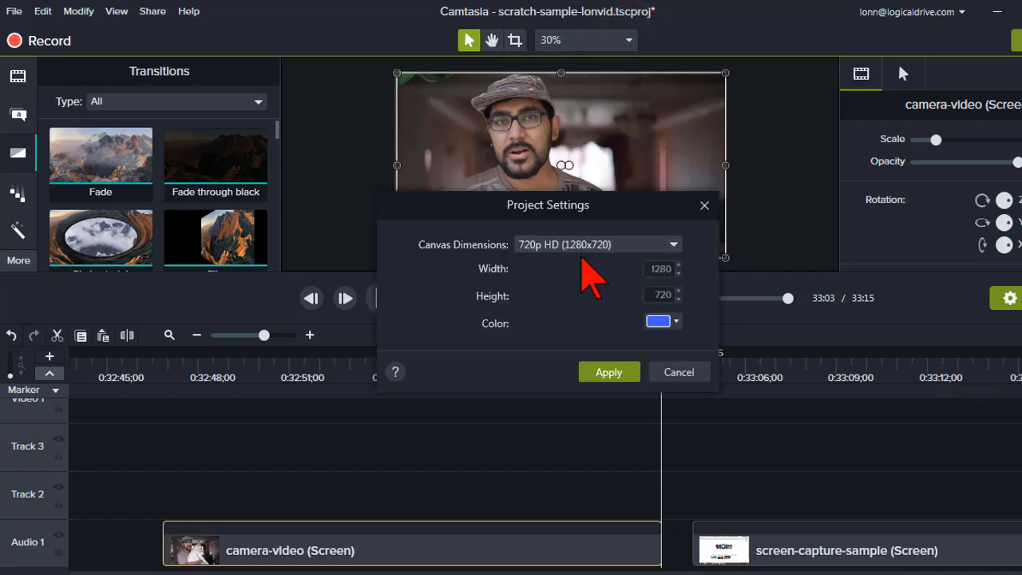
{"action": "left_click", "coordinate": [679, 372]}
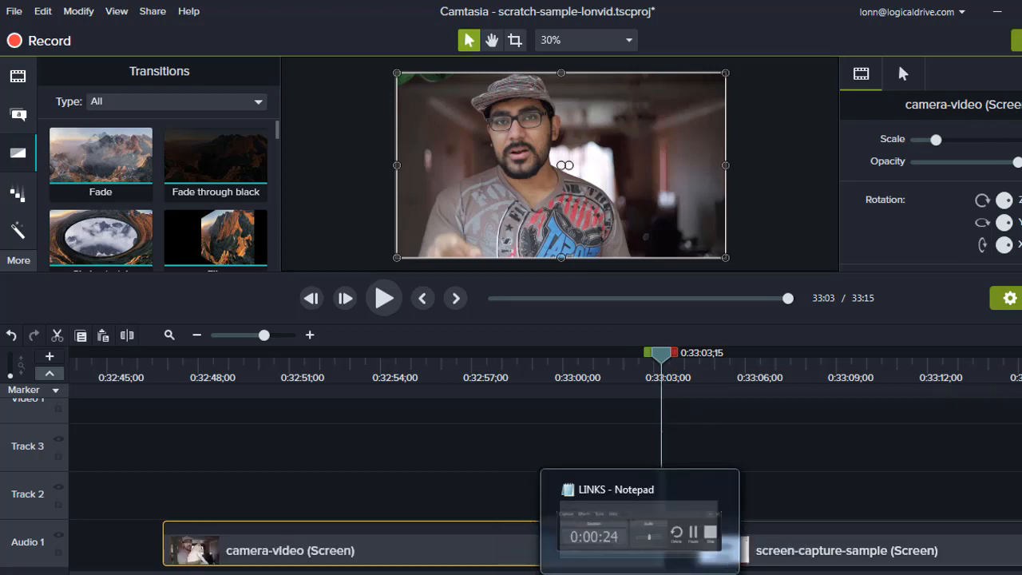
Step: Switch to PowerPoint and set the first slide to advance automatically after 00:00.01, with advancing on mouse click turned off
{"action": "left_click", "coordinate": [332, 567]}
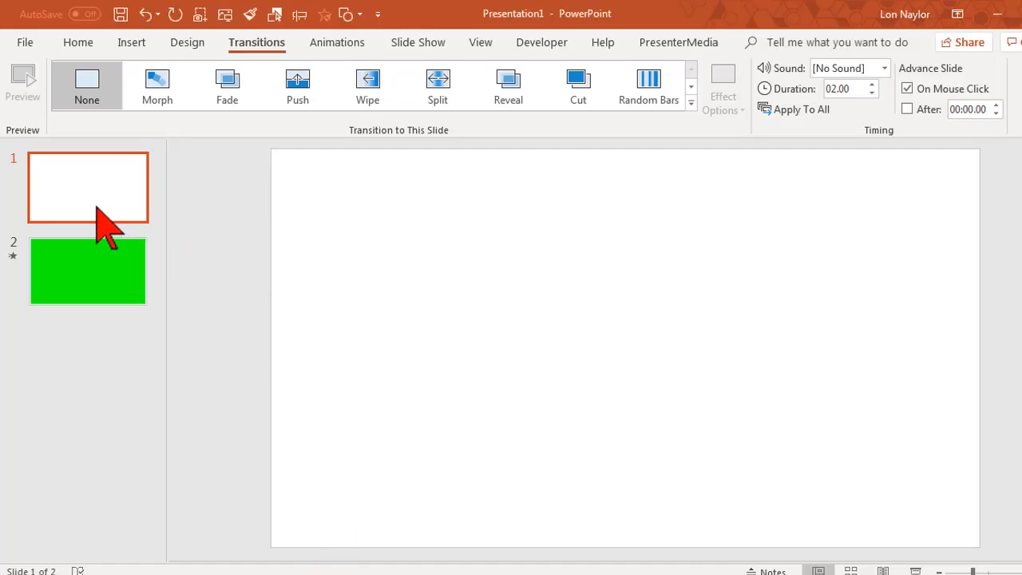
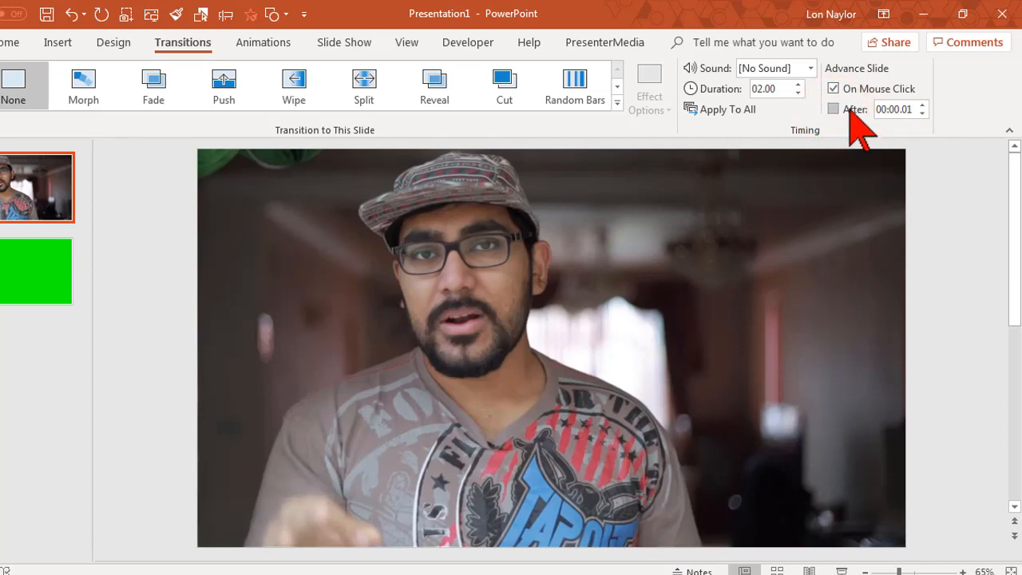
{"action": "left_click", "coordinate": [833, 87]}
{"action": "left_click", "coordinate": [832, 108]}
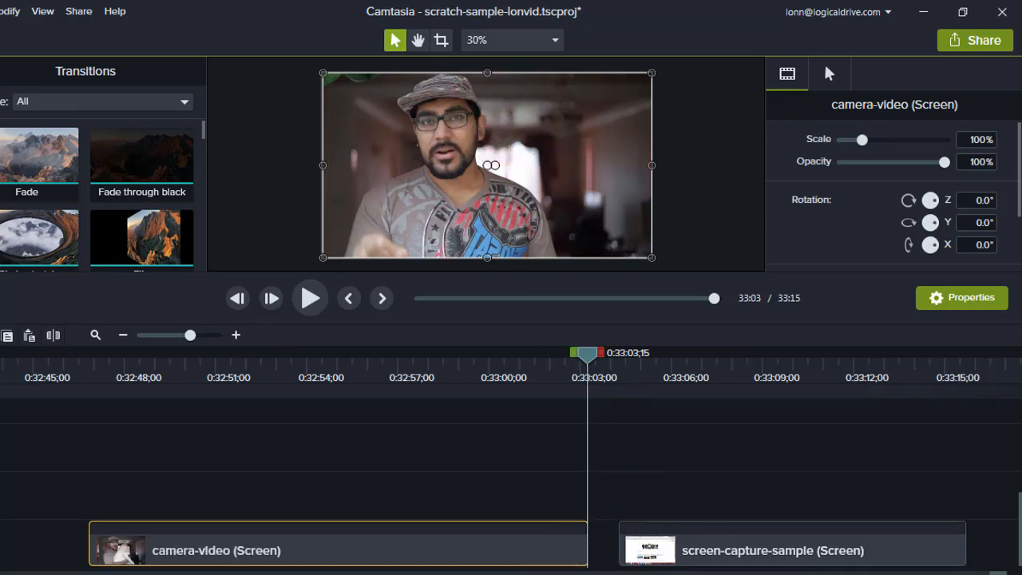
{"action": "left_click", "coordinate": [267, 503]}
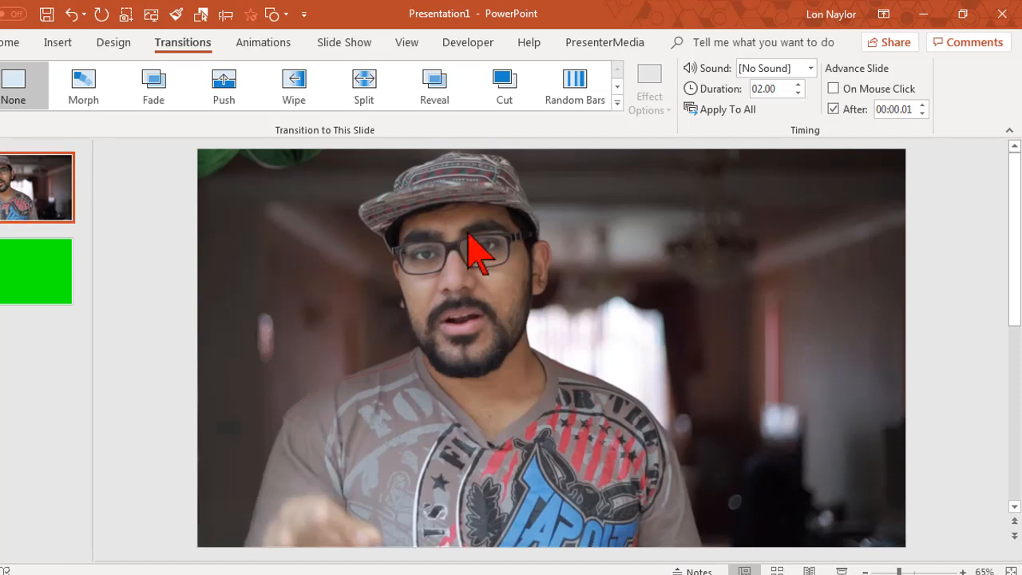
Step: Try the Curtains transition on the green second slide, check its duration, and go back to the Wind transition
{"action": "left_click", "coordinate": [32, 263]}
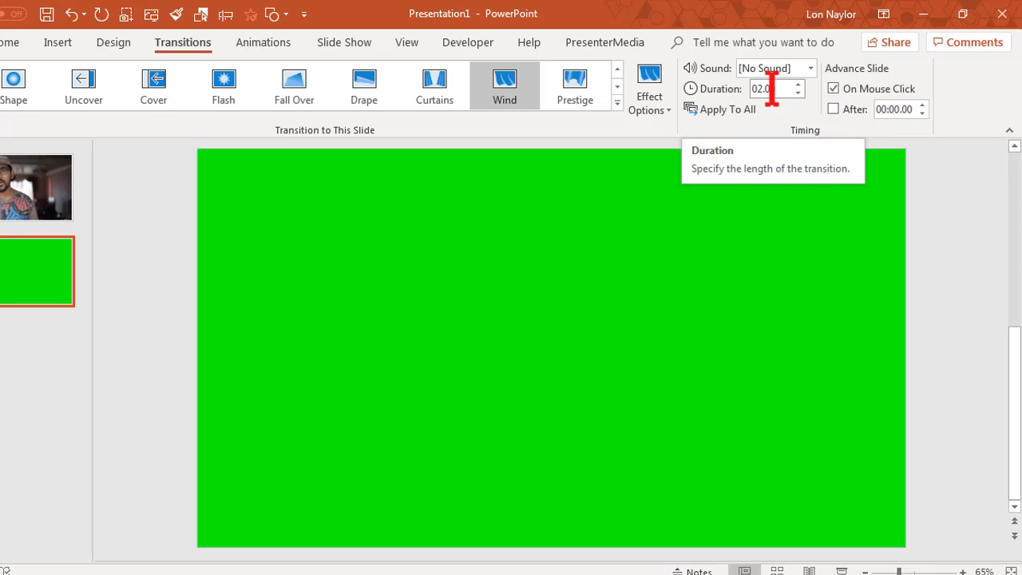
{"action": "left_click", "coordinate": [433, 92]}
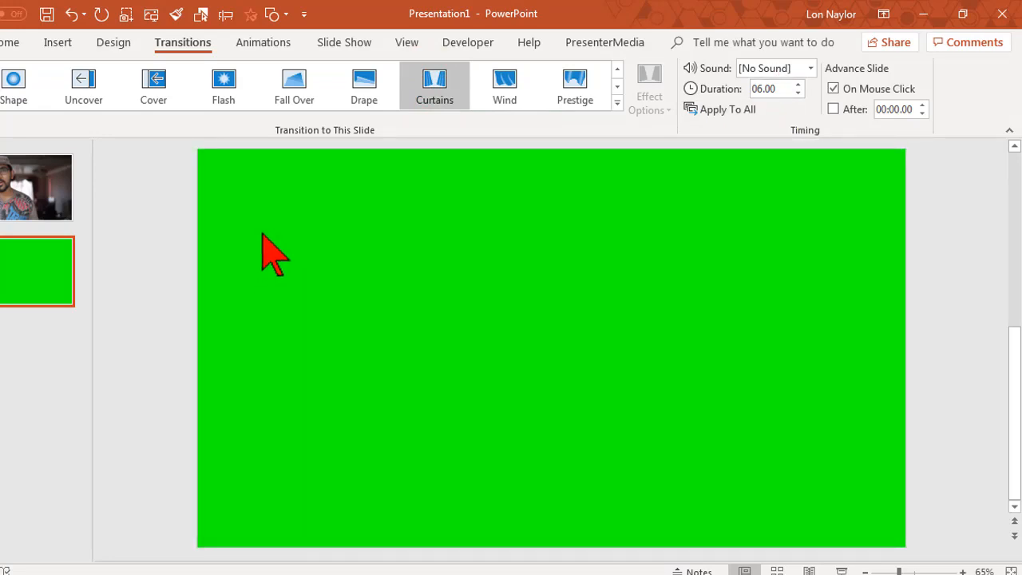
{"action": "left_click", "coordinate": [782, 88]}
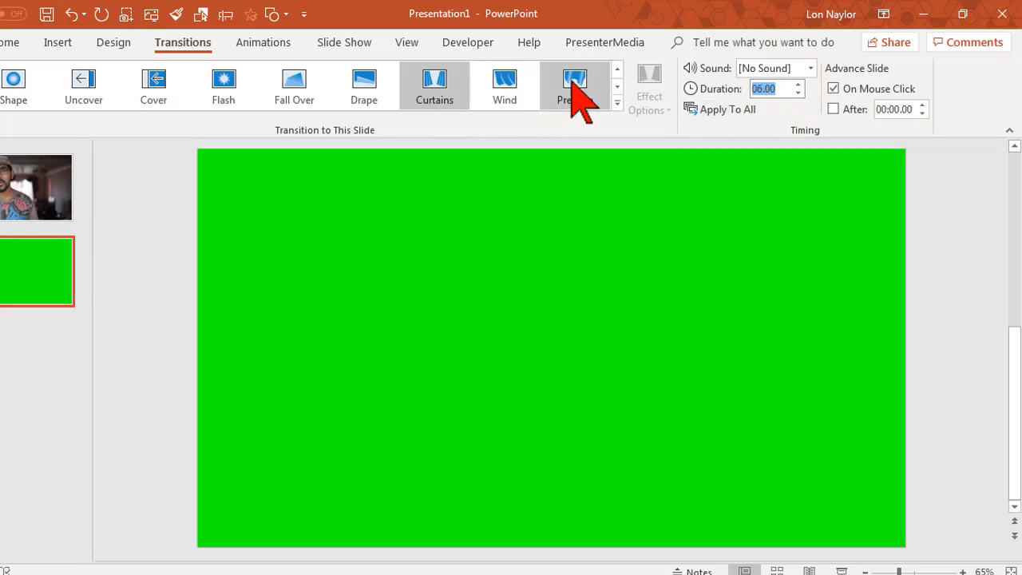
{"action": "left_click", "coordinate": [507, 89]}
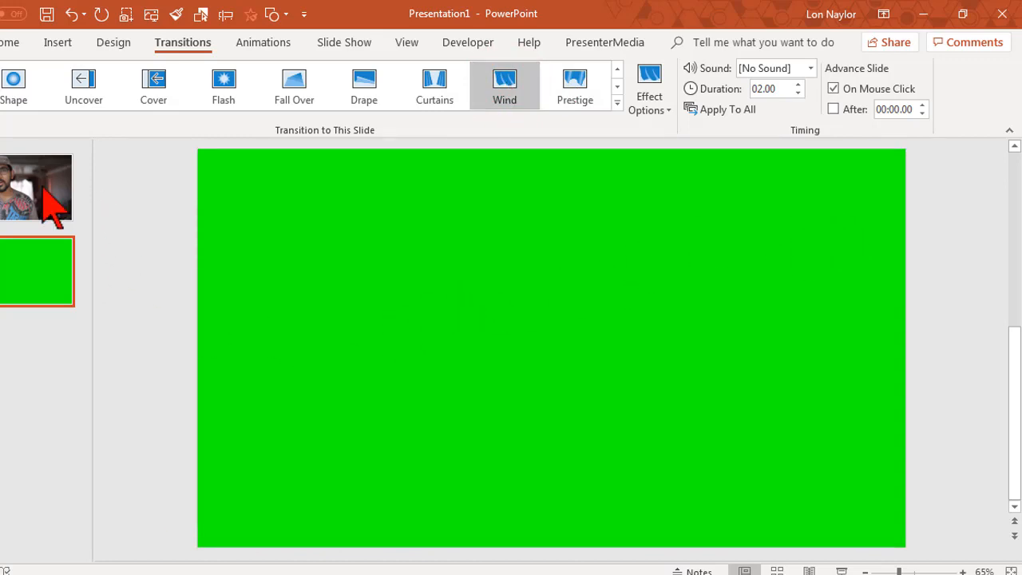
Step: Set up a Full HD (1080p) video export of the presentation with 0 seconds spent on each slide
{"action": "left_click", "coordinate": [8, 190]}
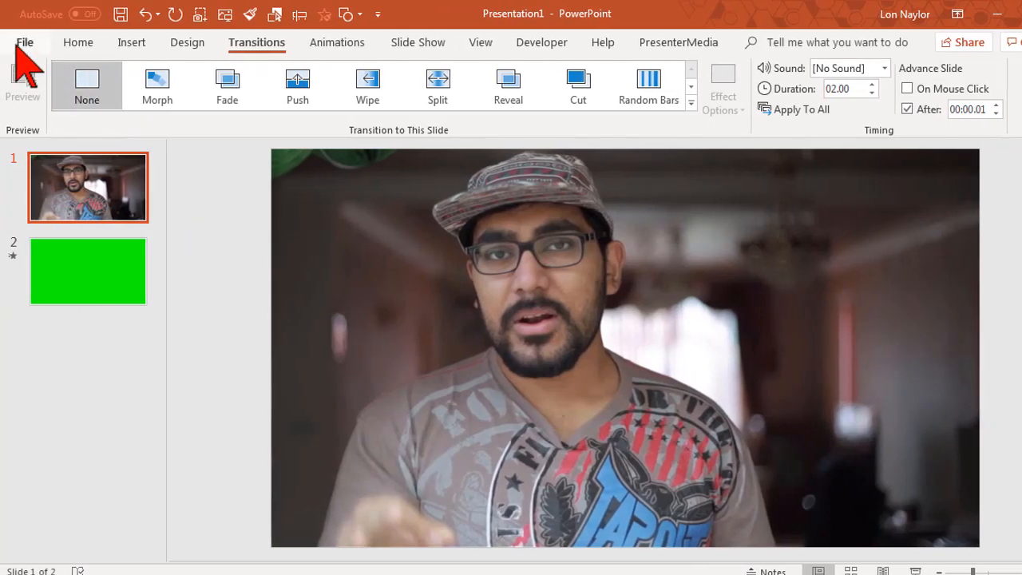
{"action": "left_click", "coordinate": [16, 45]}
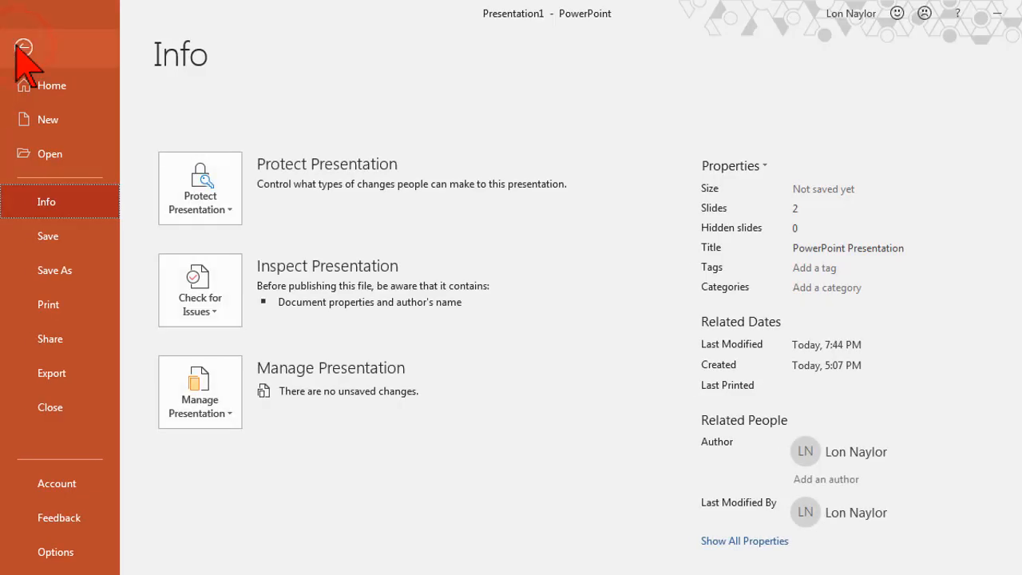
{"action": "left_click", "coordinate": [88, 370]}
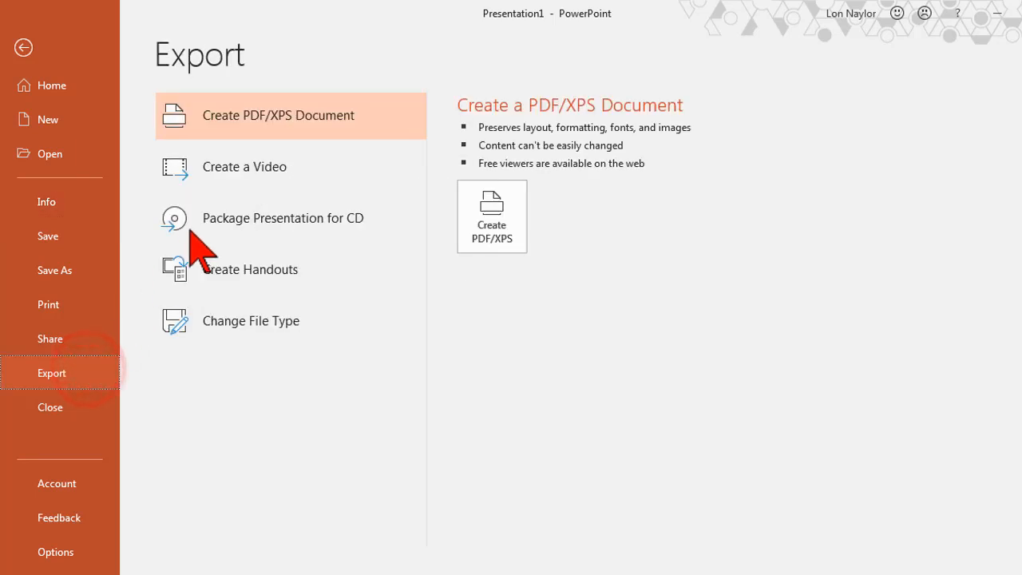
{"action": "left_click", "coordinate": [286, 171]}
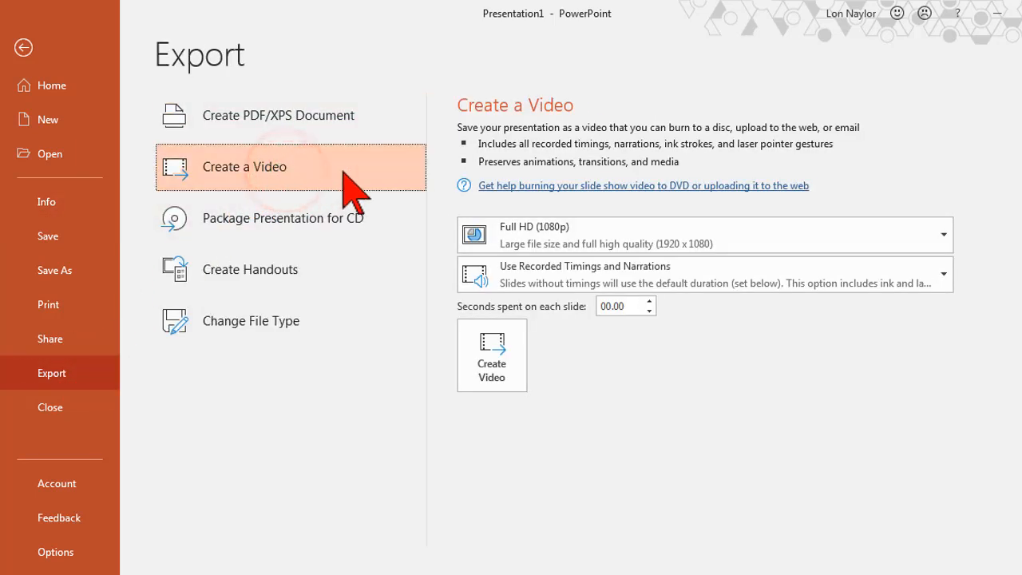
{"action": "left_click", "coordinate": [630, 310]}
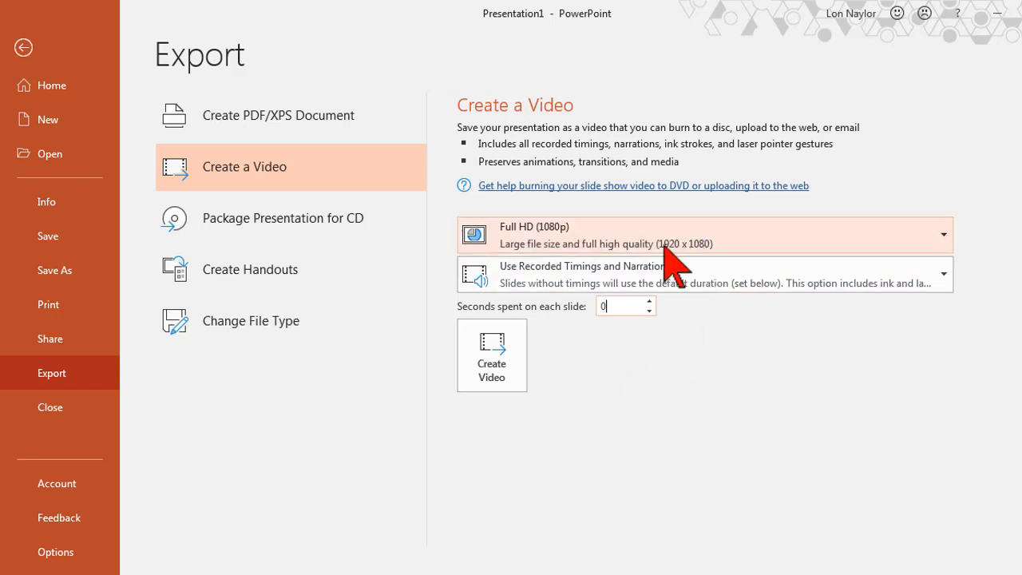
{"action": "left_click", "coordinate": [740, 234]}
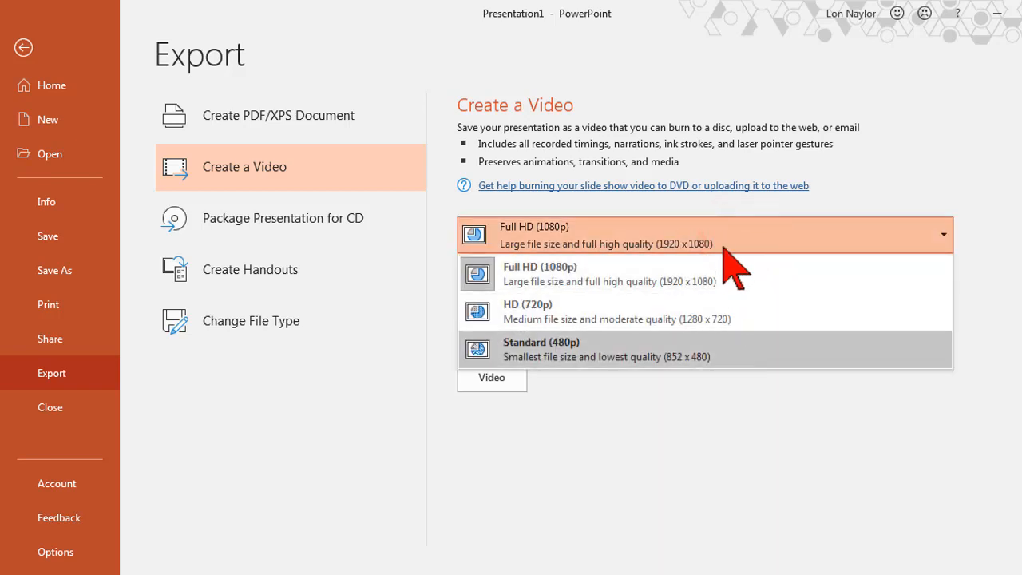
{"action": "left_click", "coordinate": [724, 238]}
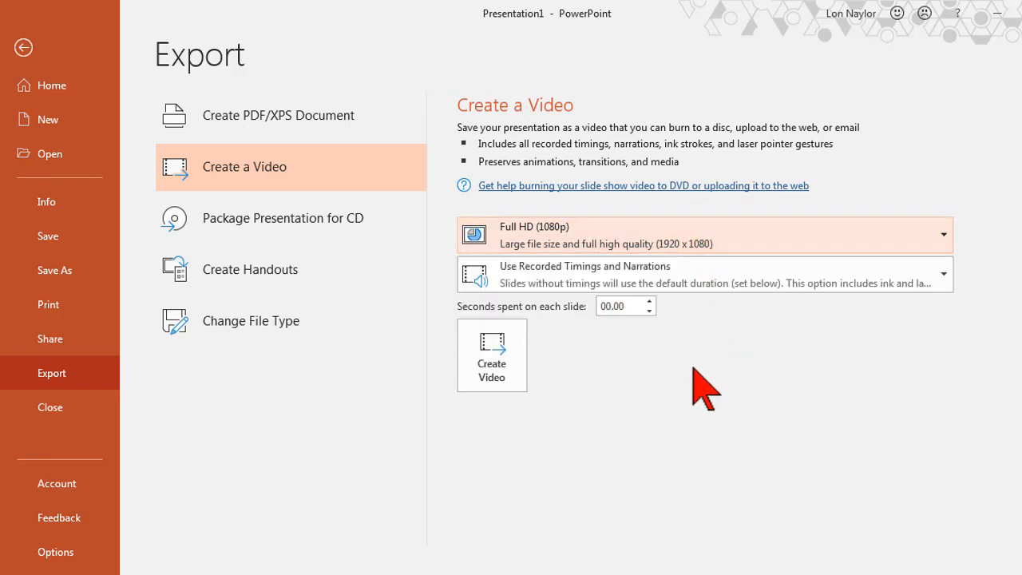
Step: Create the video and save it as an MPEG-4 file named joey in the Videos library
{"action": "left_click", "coordinate": [499, 351]}
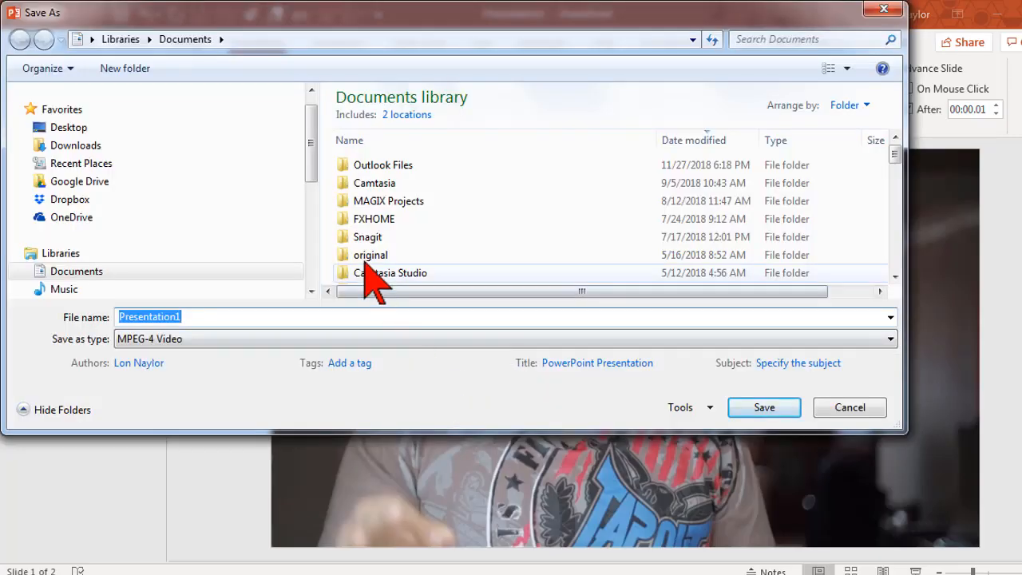
{"action": "left_click_drag", "start_coordinate": [312, 145], "coordinate": [310, 171]}
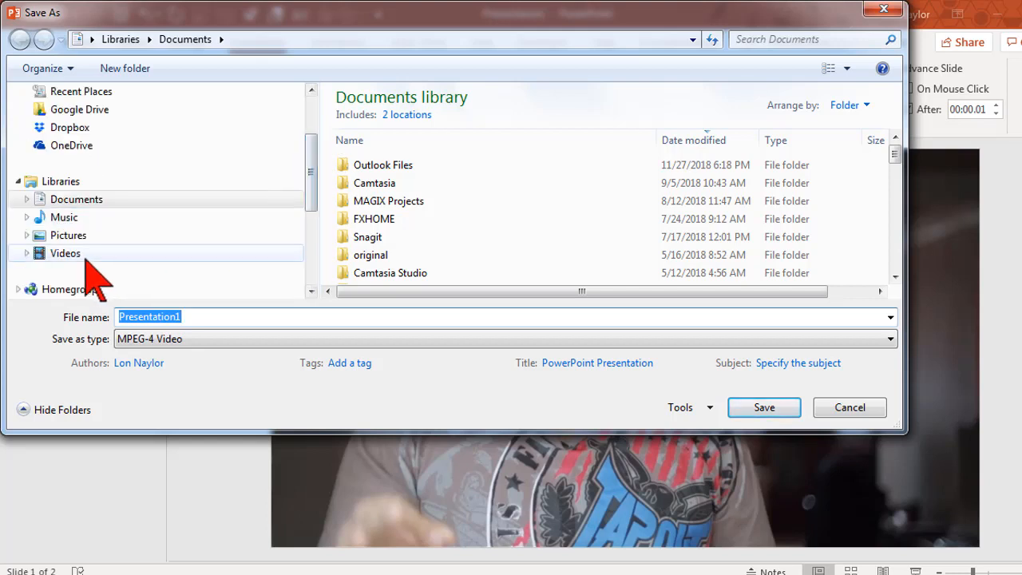
{"action": "left_click", "coordinate": [85, 260]}
{"action": "double_click", "coordinate": [209, 317]}
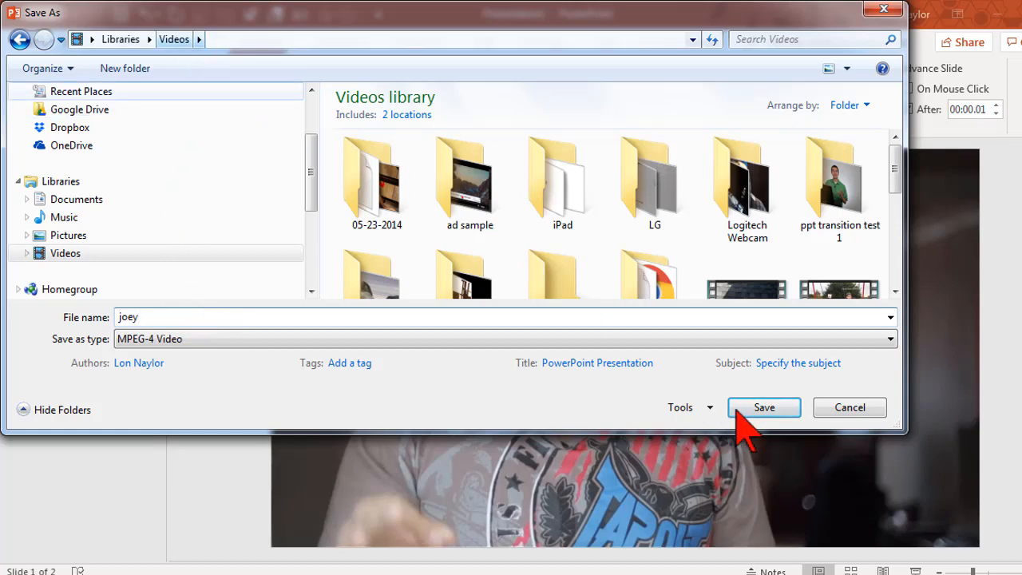
{"action": "left_click", "coordinate": [763, 408]}
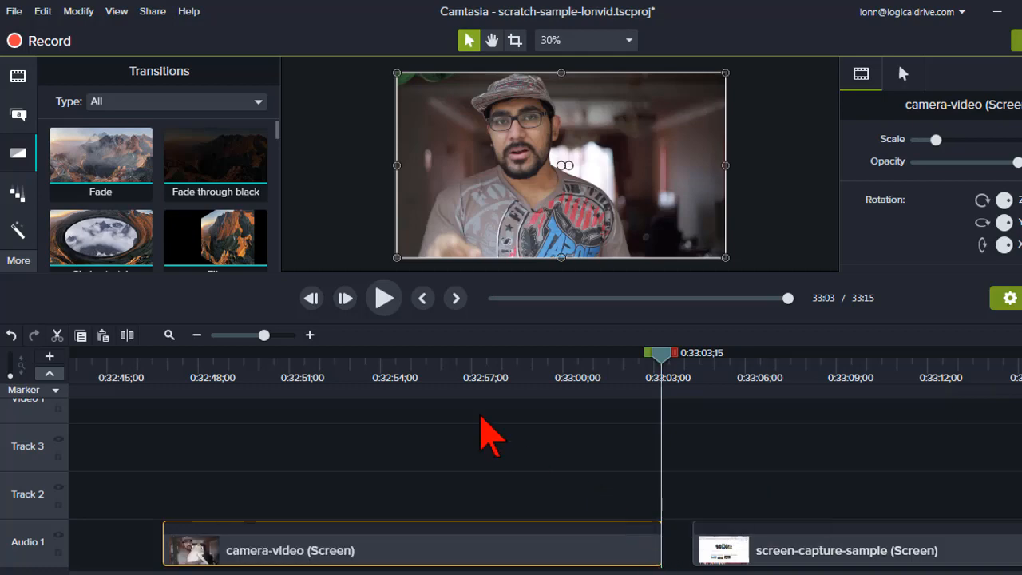
Step: Switch to Camtasia and add the joey video from the Videos library to Track 2 above the start of the screen-capture-sample clip
{"action": "left_click", "coordinate": [18, 76]}
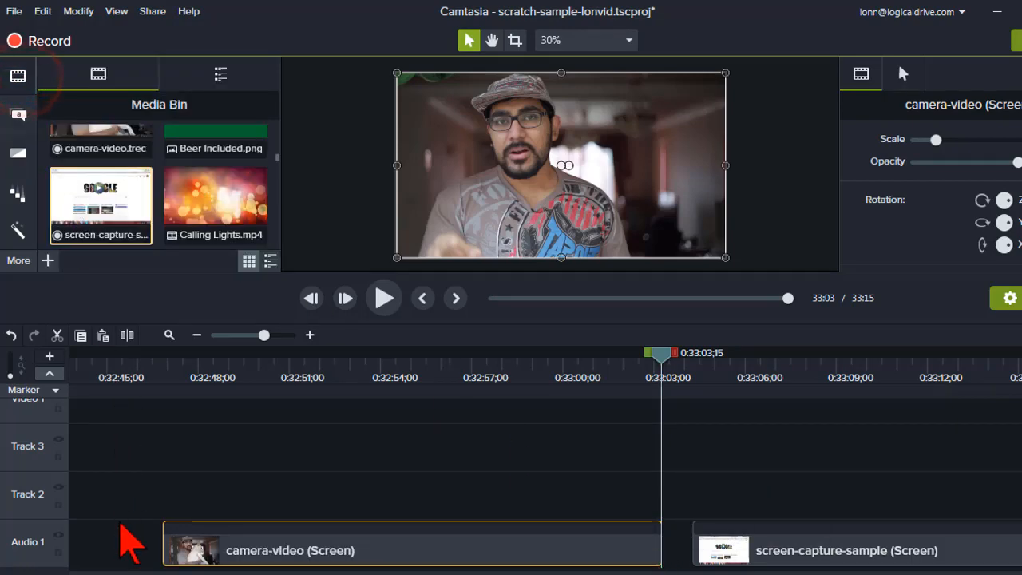
{"action": "mouse_move", "coordinate": [128, 573]}
{"action": "left_click", "coordinate": [258, 535]}
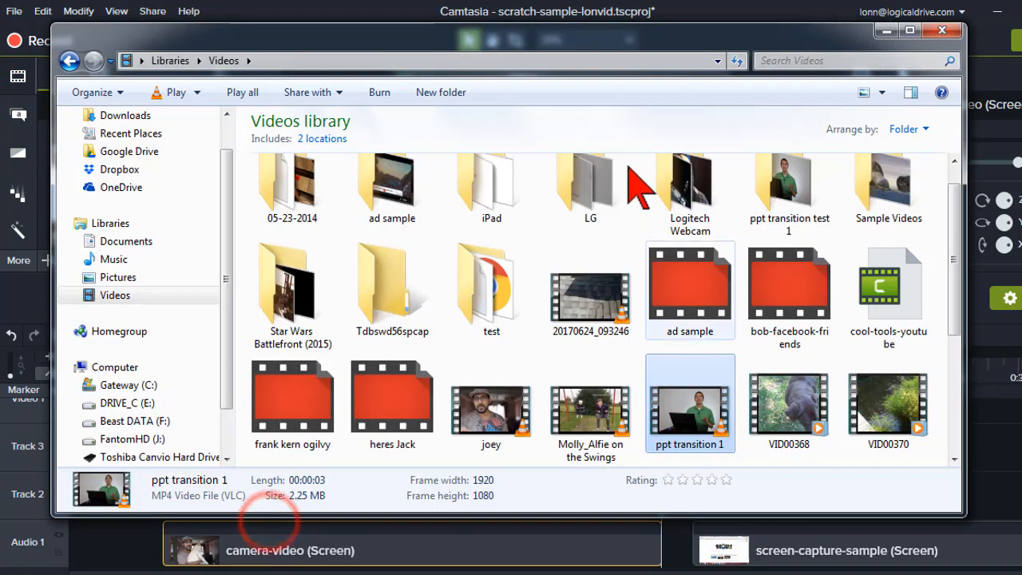
{"action": "left_click_drag", "start_coordinate": [553, 40], "coordinate": [247, 21]}
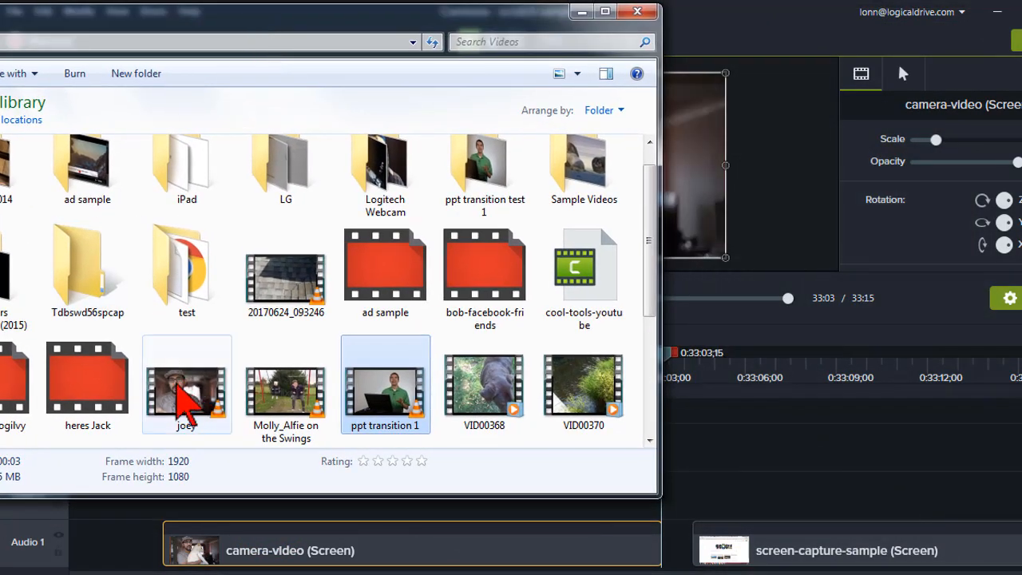
{"action": "mouse_move", "coordinate": [169, 384]}
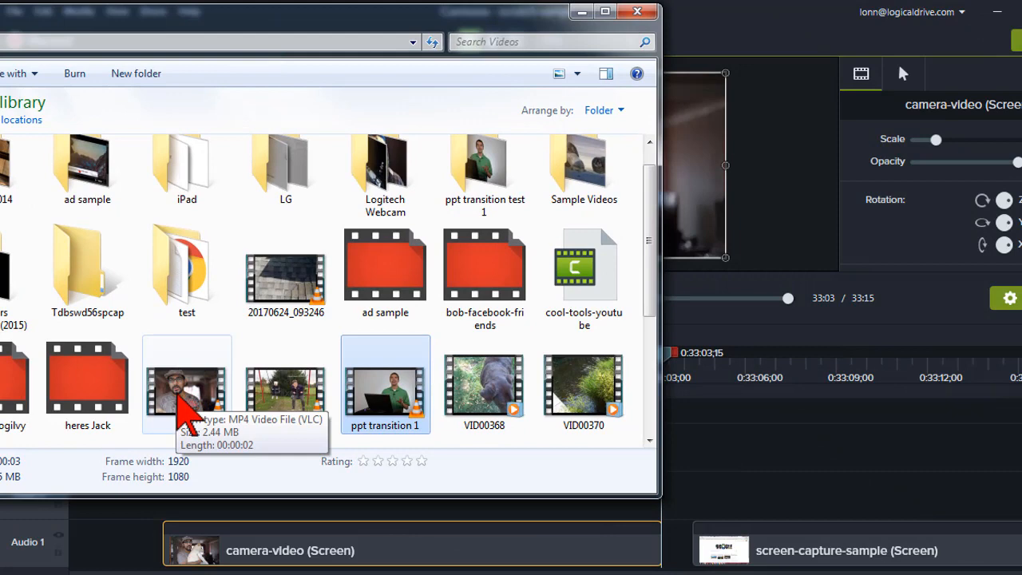
{"action": "left_click_drag", "start_coordinate": [177, 404], "coordinate": [693, 519]}
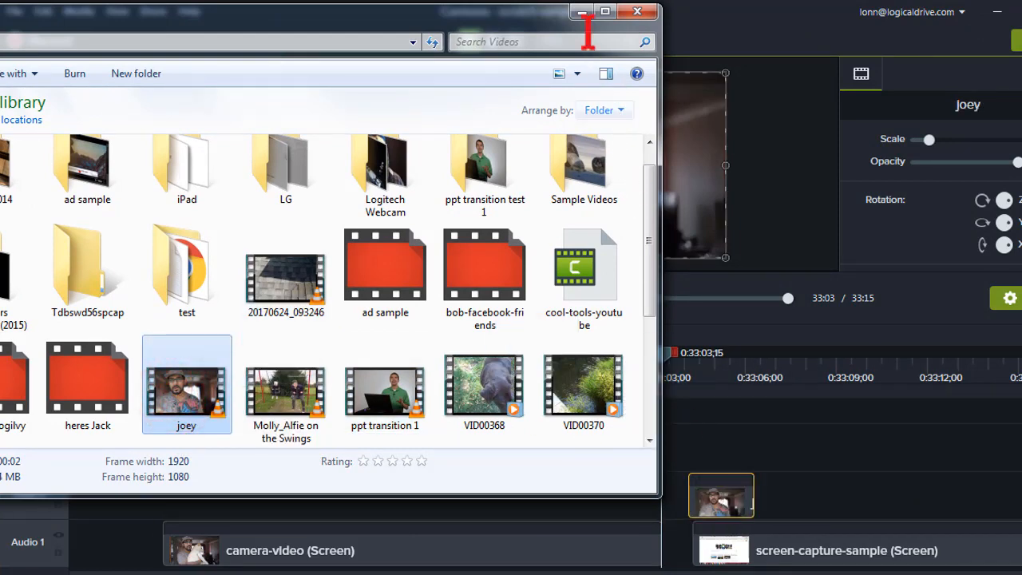
{"action": "left_click", "coordinate": [577, 10]}
Step: Close the gap between the camera-video and screen-capture-sample clips and align the start of the joey clip on Track 2 with the cut
{"action": "left_click_drag", "start_coordinate": [769, 550], "coordinate": [730, 553]}
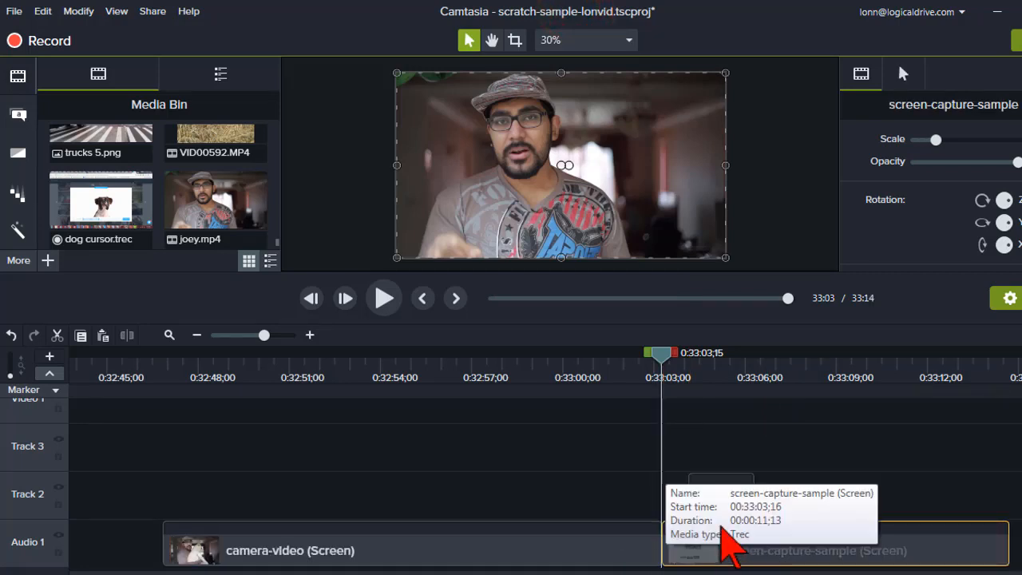
{"action": "left_click_drag", "start_coordinate": [706, 501], "coordinate": [682, 511]}
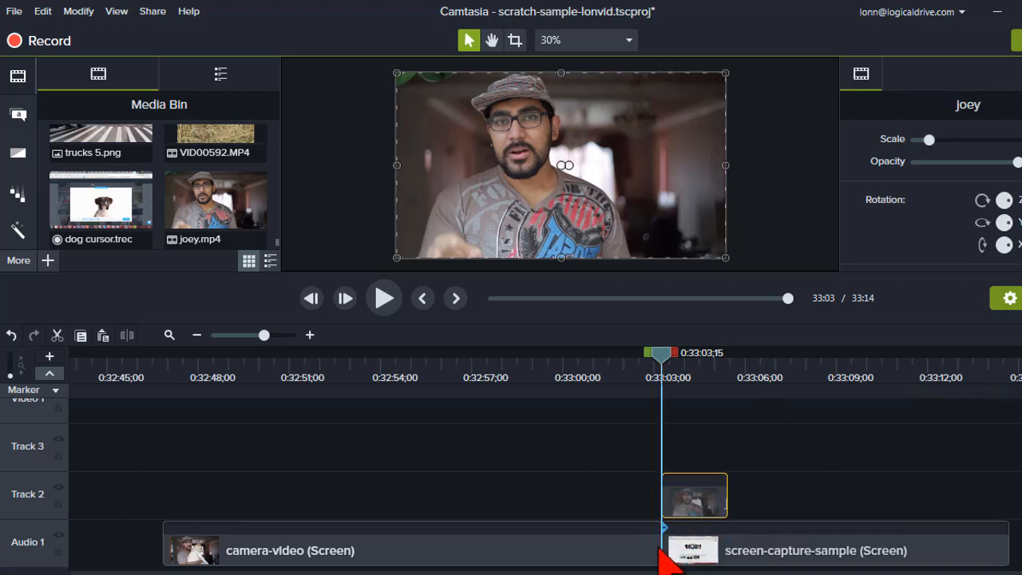
{"action": "left_click_drag", "start_coordinate": [658, 356], "coordinate": [654, 354]}
{"action": "left_click", "coordinate": [687, 501]}
{"action": "left_click_drag", "start_coordinate": [713, 505], "coordinate": [714, 503]}
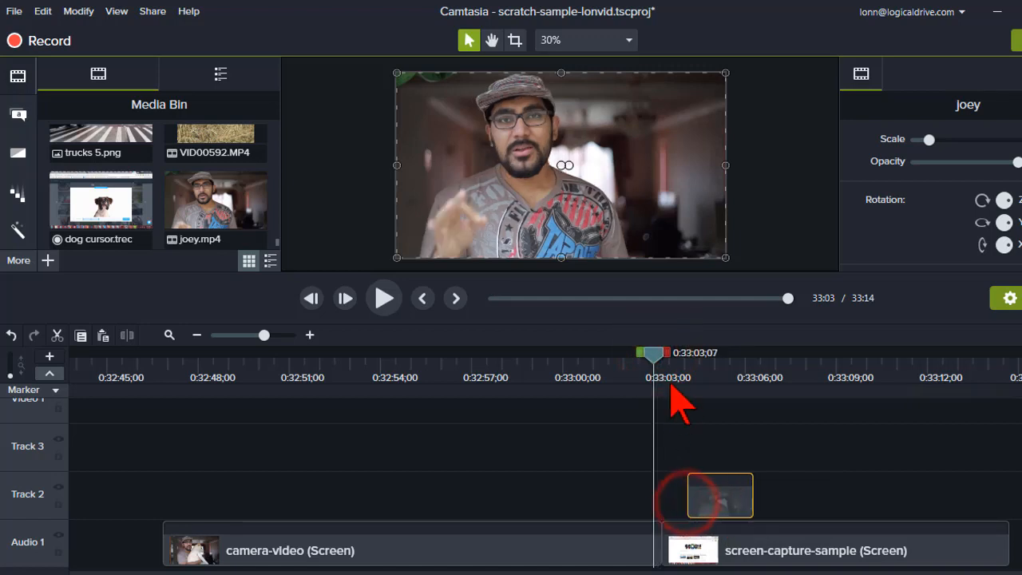
{"action": "left_click", "coordinate": [662, 353]}
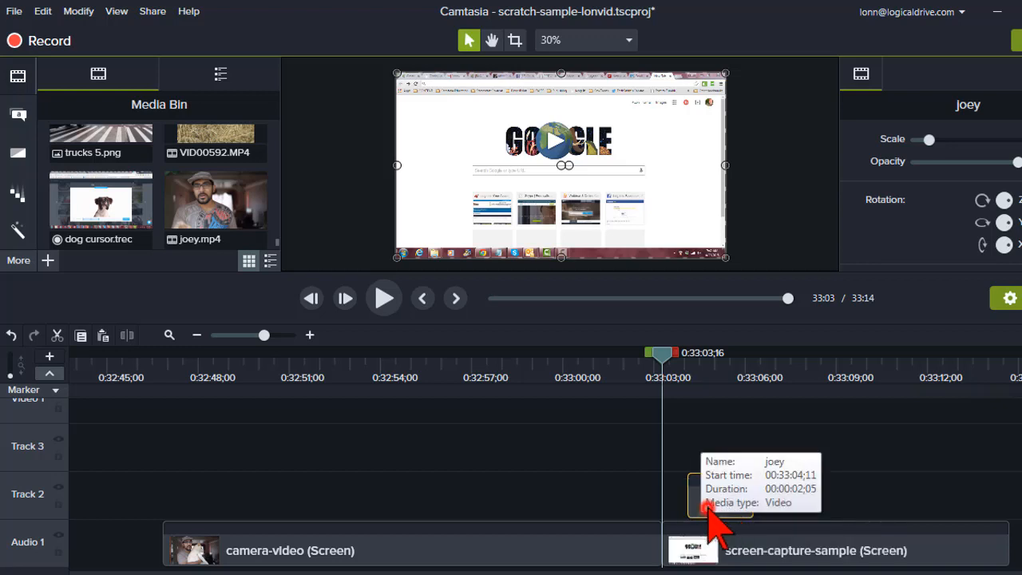
{"action": "left_click_drag", "start_coordinate": [707, 512], "coordinate": [677, 515]}
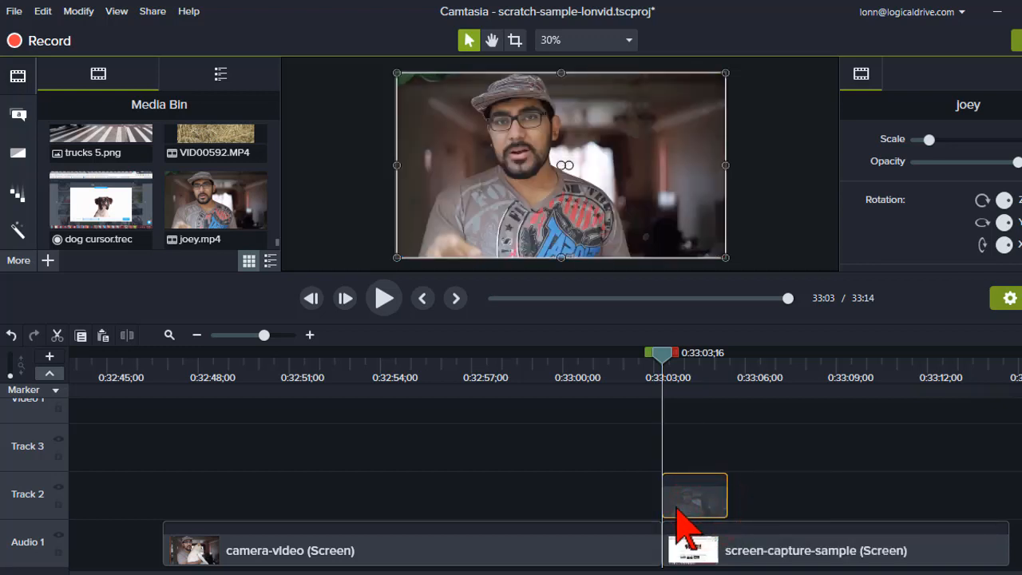
Step: Scrub across the cut and through the joey clip to preview how the camera frame gives way to the green background
{"action": "left_click", "coordinate": [644, 368]}
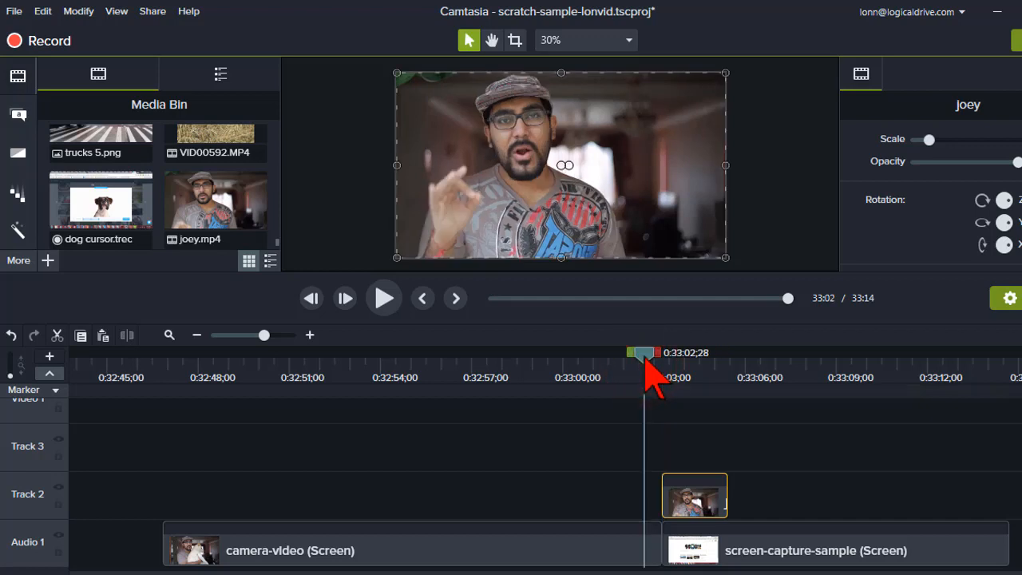
{"action": "left_click_drag", "start_coordinate": [645, 363], "coordinate": [660, 362]}
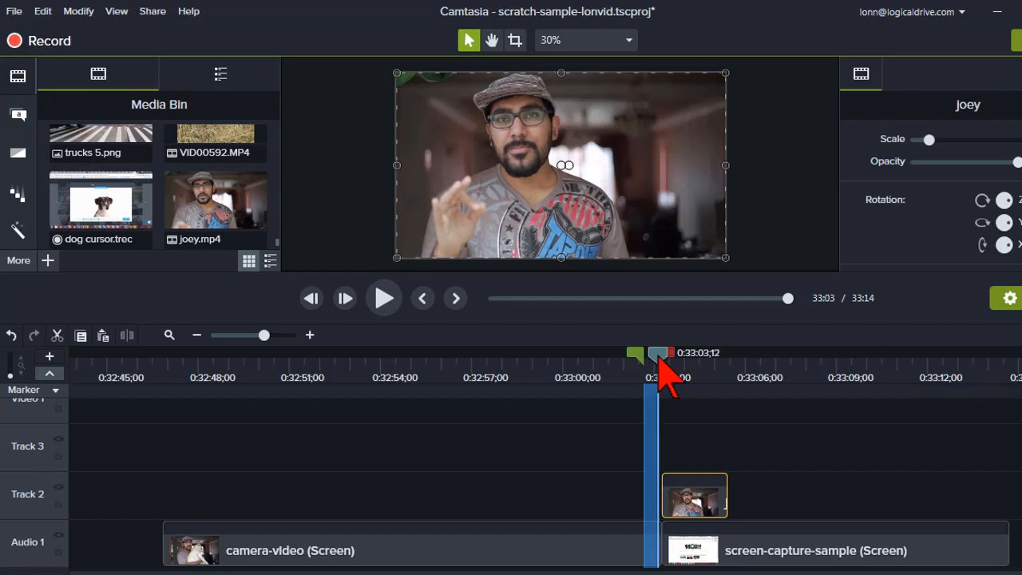
{"action": "left_click_drag", "start_coordinate": [662, 362], "coordinate": [719, 378]}
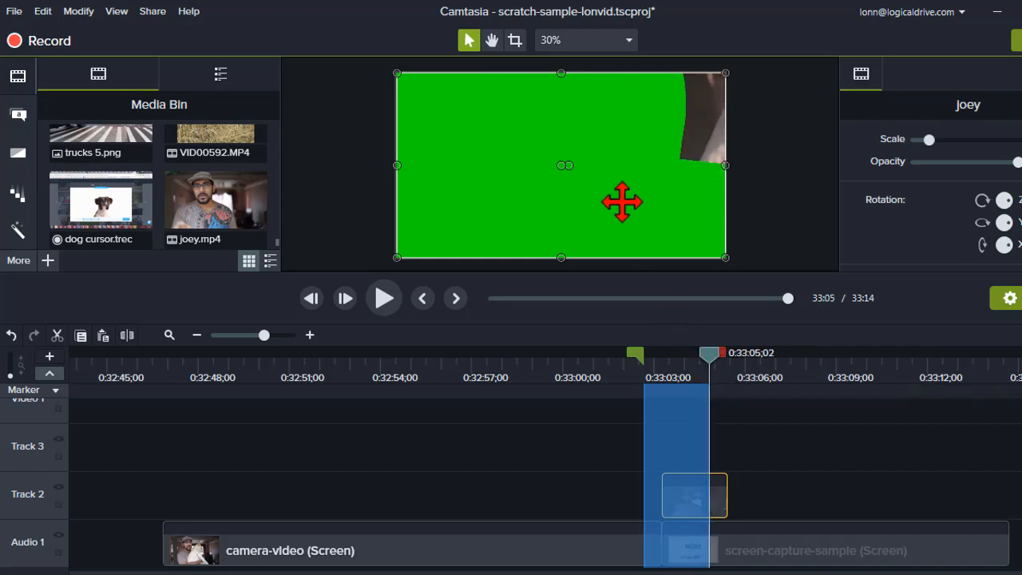
{"action": "left_click", "coordinate": [691, 365]}
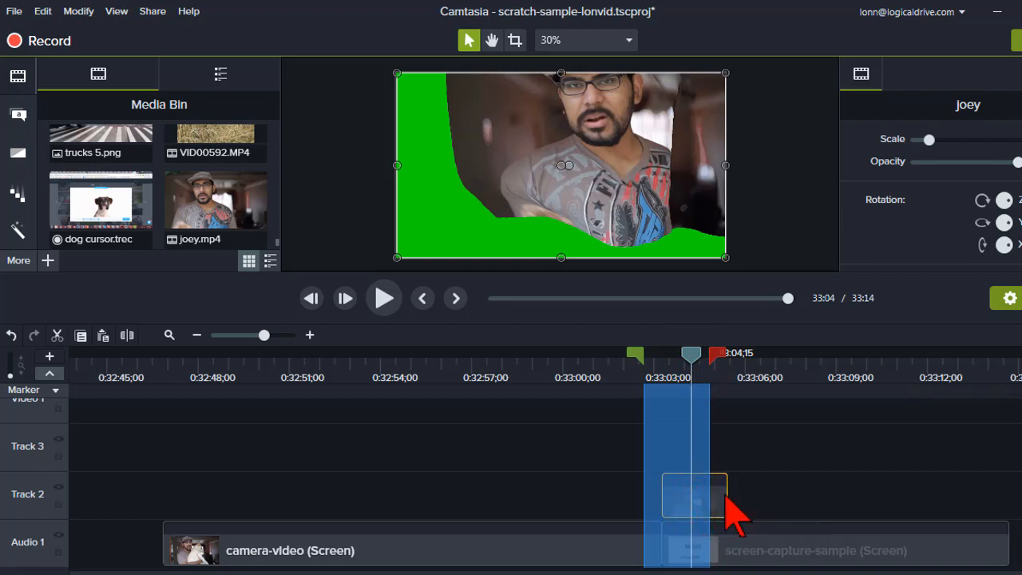
{"action": "left_click_drag", "start_coordinate": [695, 359], "coordinate": [677, 361]}
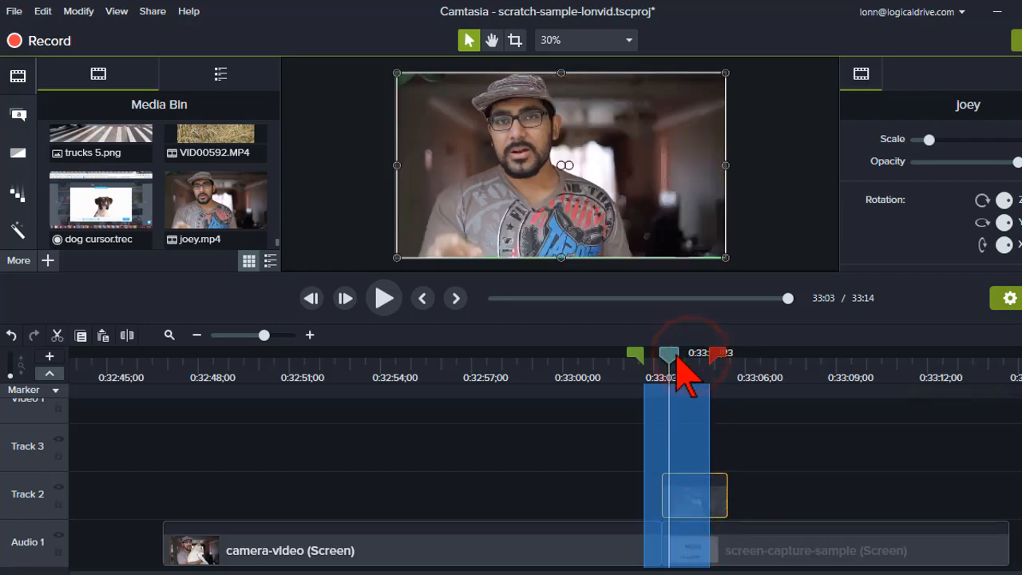
Step: Position the playhead at 0:33:04;20, where green shows in the joey clip, and add the Remove a Color visual effect to it
{"action": "left_click", "coordinate": [706, 499]}
{"action": "left_click", "coordinate": [687, 369]}
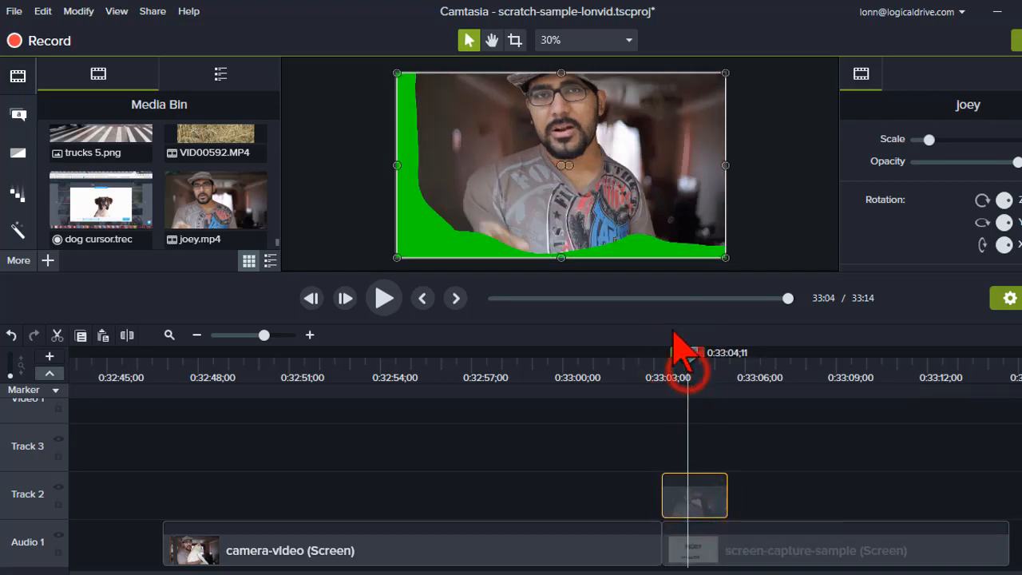
{"action": "left_click_drag", "start_coordinate": [688, 363], "coordinate": [696, 361]}
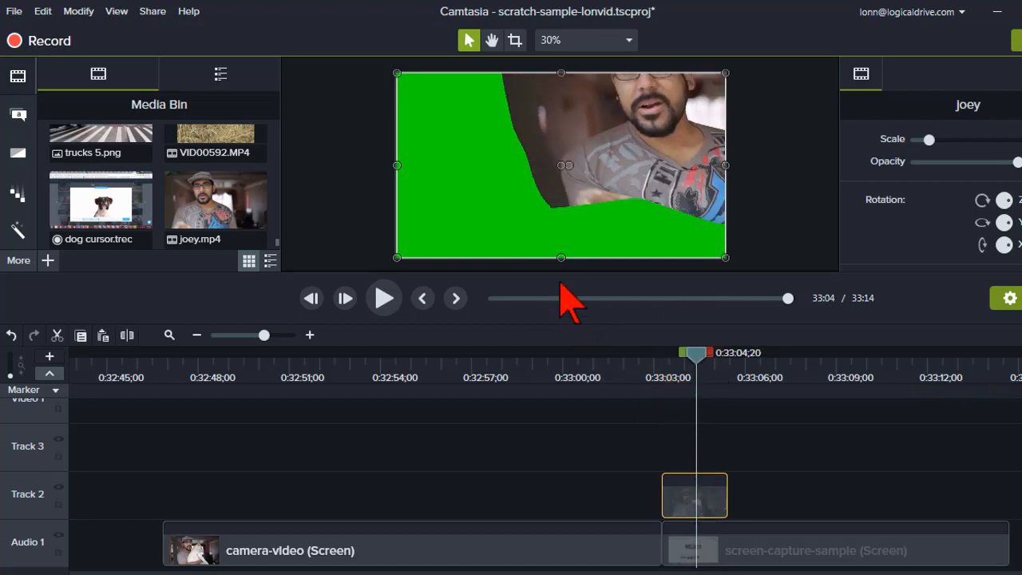
{"action": "left_click", "coordinate": [675, 497]}
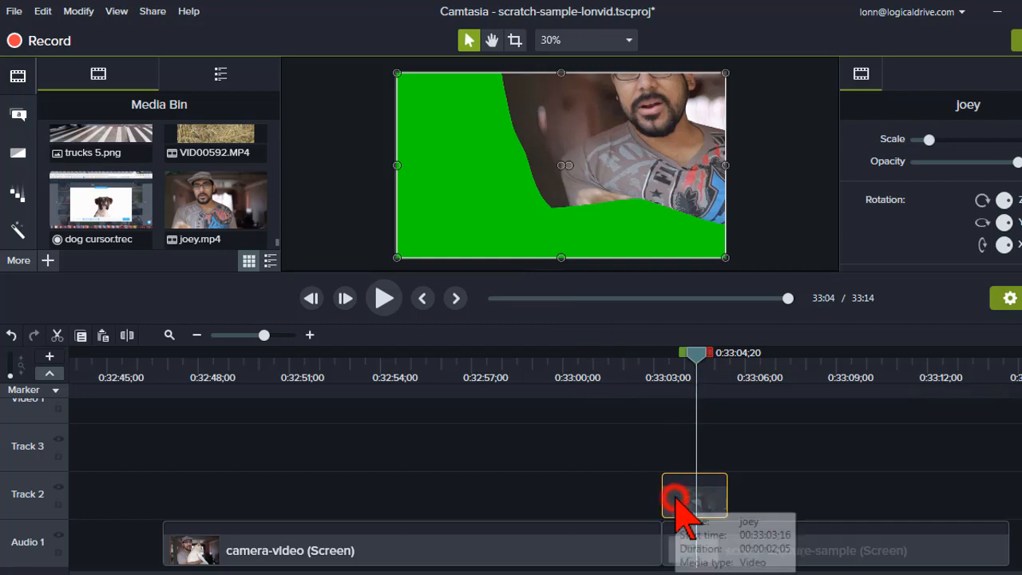
{"action": "right_click", "coordinate": [535, 237]}
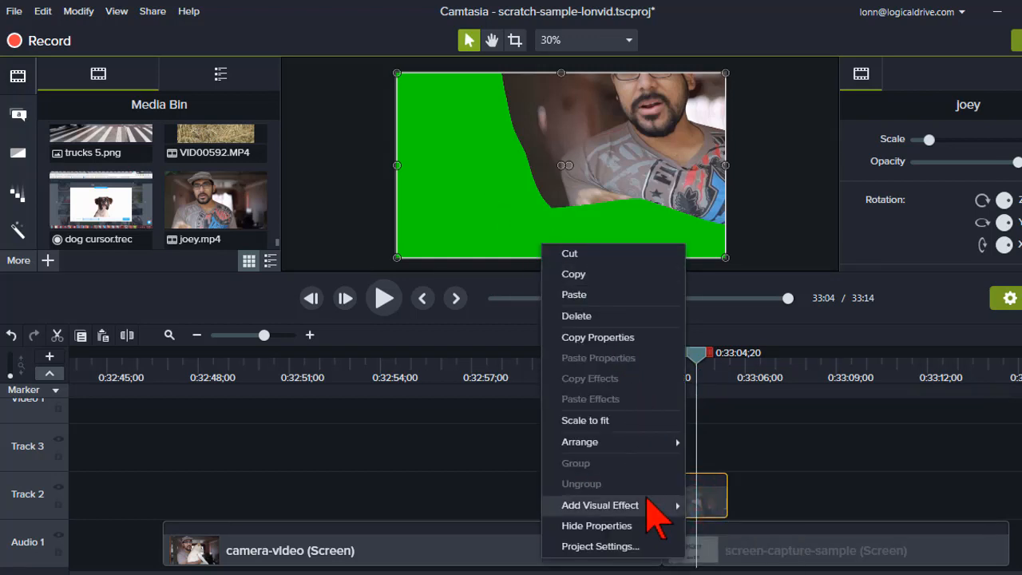
{"action": "mouse_move", "coordinate": [656, 501]}
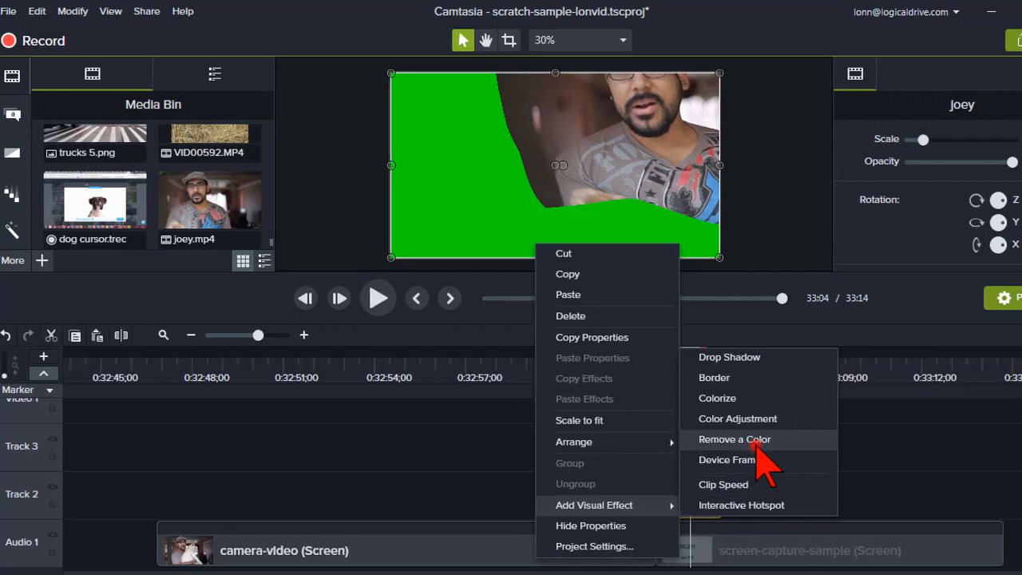
{"action": "left_click", "coordinate": [760, 440]}
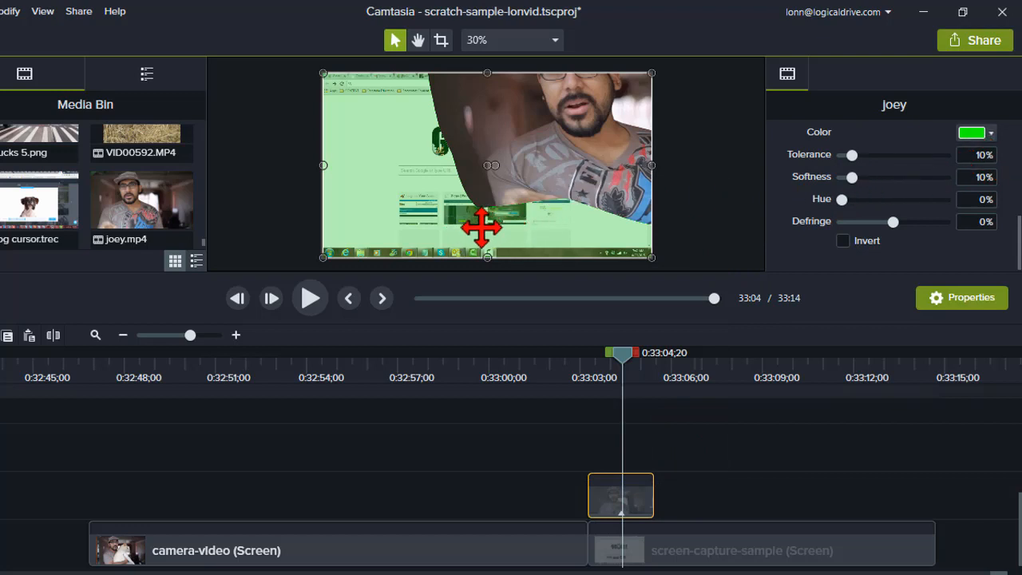
Step: Set the color to remove from the joey clip by sampling its green background on the canvas with the eyedropper
{"action": "left_click", "coordinate": [991, 132]}
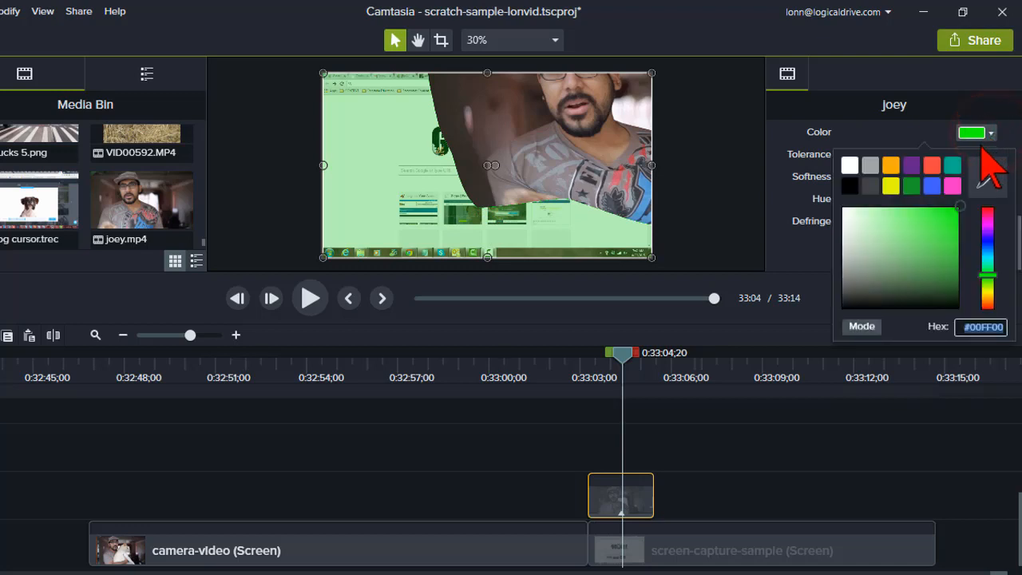
{"action": "left_click", "coordinate": [930, 164]}
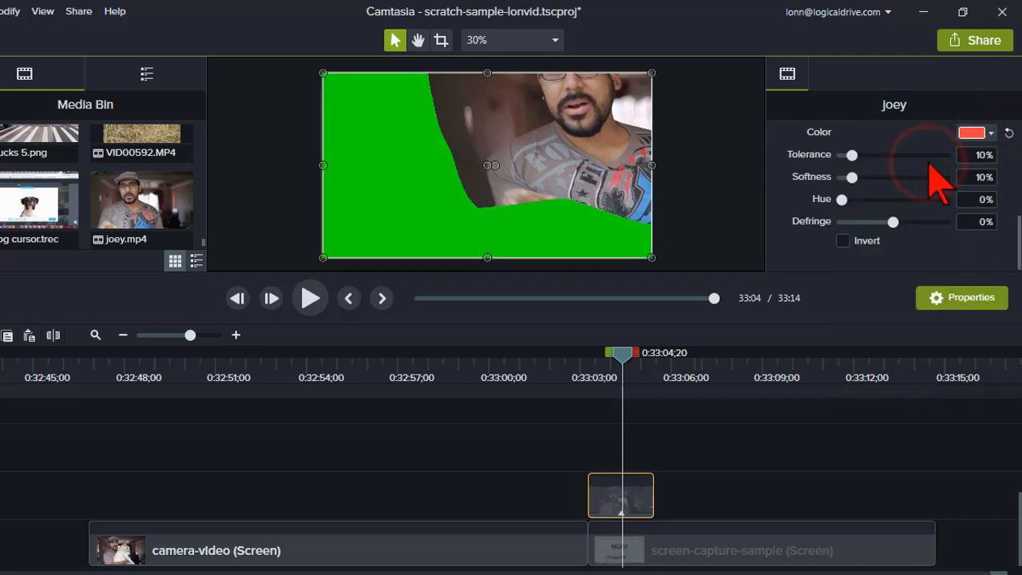
{"action": "left_click", "coordinate": [991, 133]}
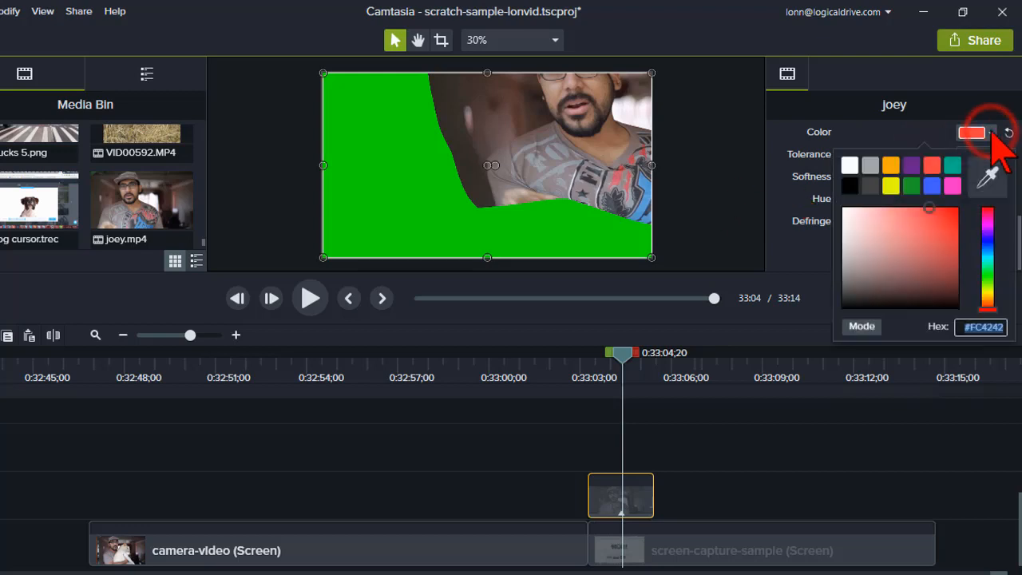
{"action": "left_click", "coordinate": [989, 178]}
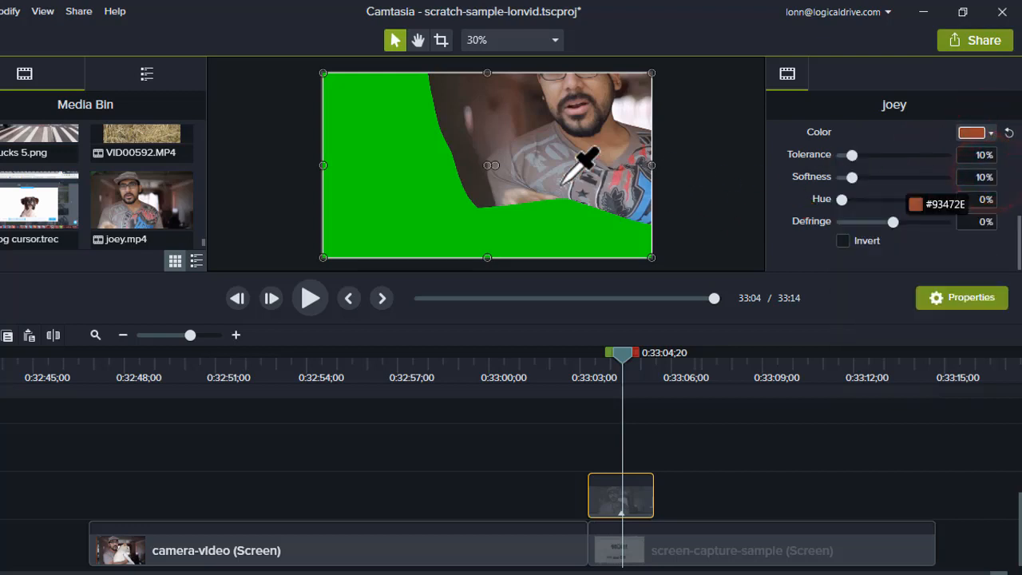
{"action": "left_click", "coordinate": [402, 168]}
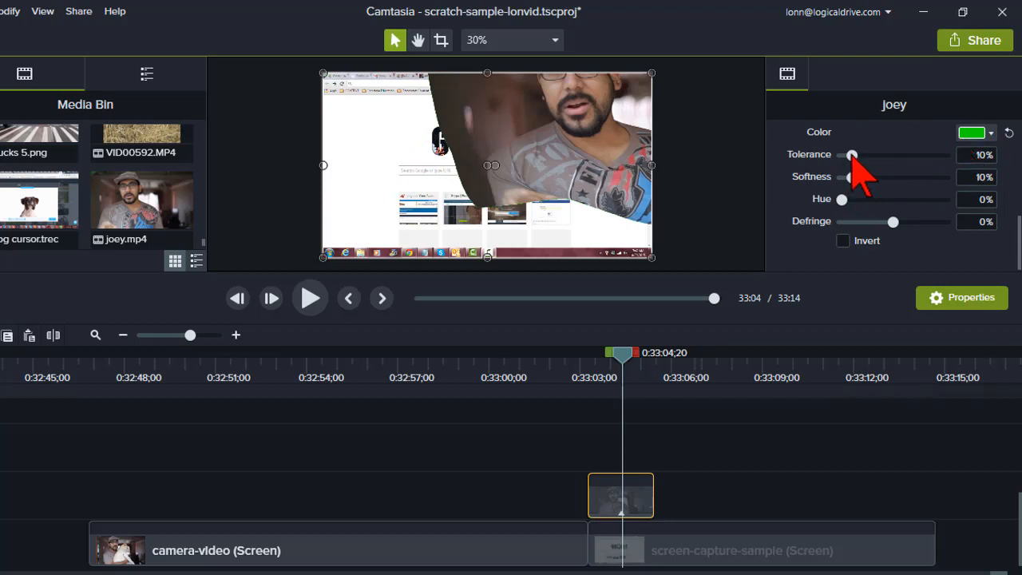
Step: Raise the Tolerance of the joey clip's color removal to 45% to clean up the green edge
{"action": "left_click_drag", "start_coordinate": [852, 155], "coordinate": [860, 155]}
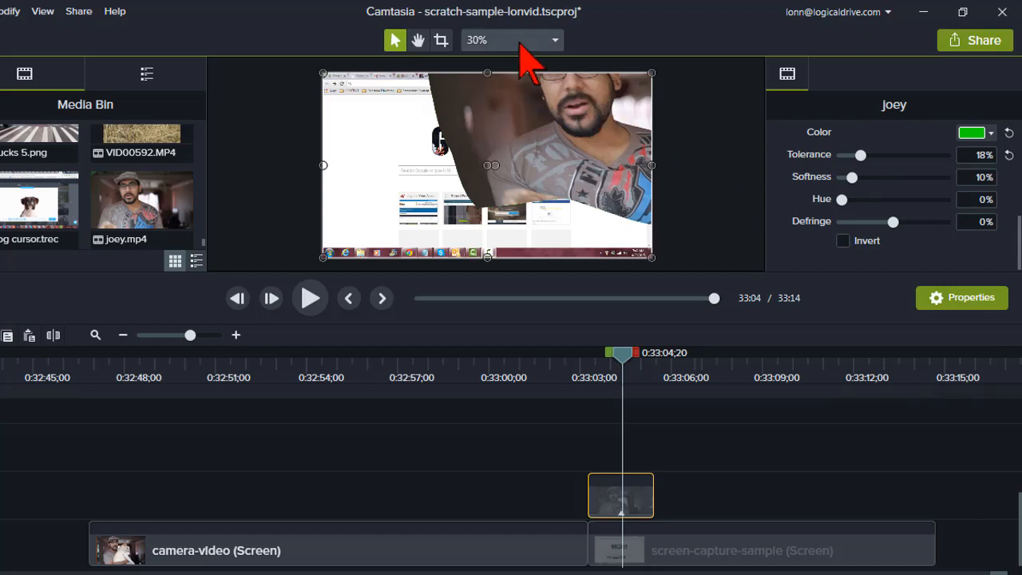
{"action": "left_click", "coordinate": [488, 40]}
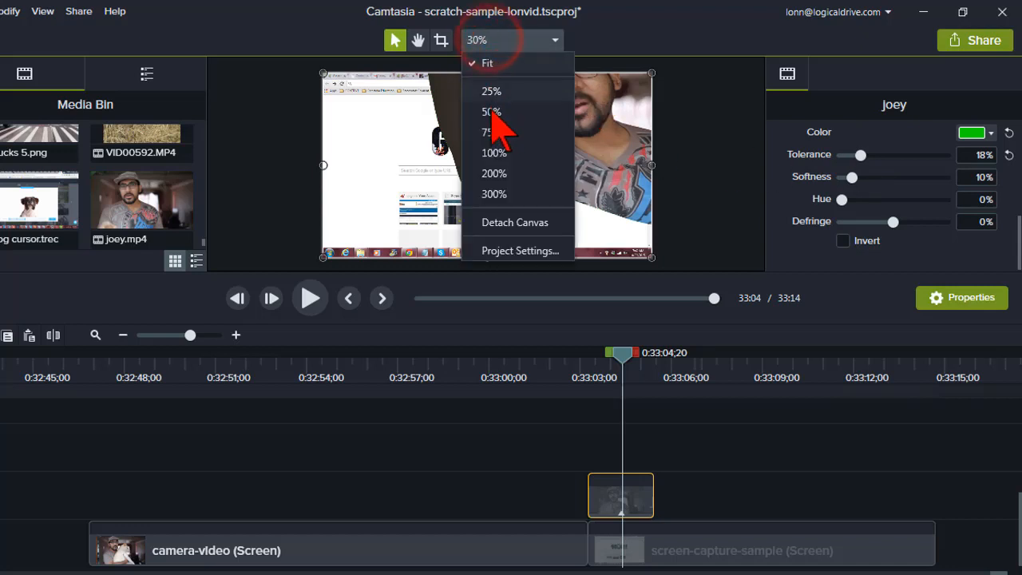
{"action": "left_click", "coordinate": [499, 132]}
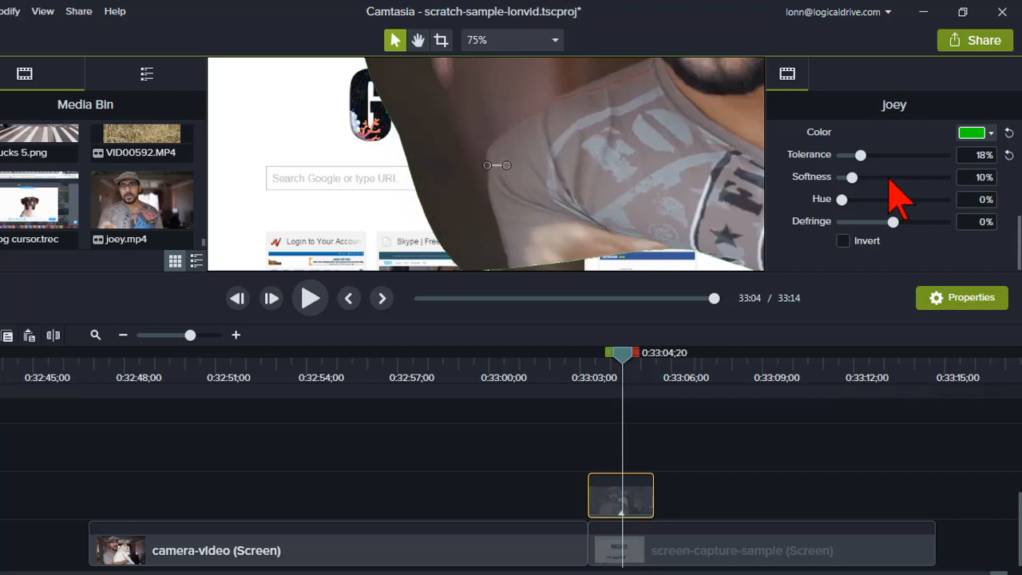
{"action": "left_click_drag", "start_coordinate": [859, 154], "coordinate": [888, 155]}
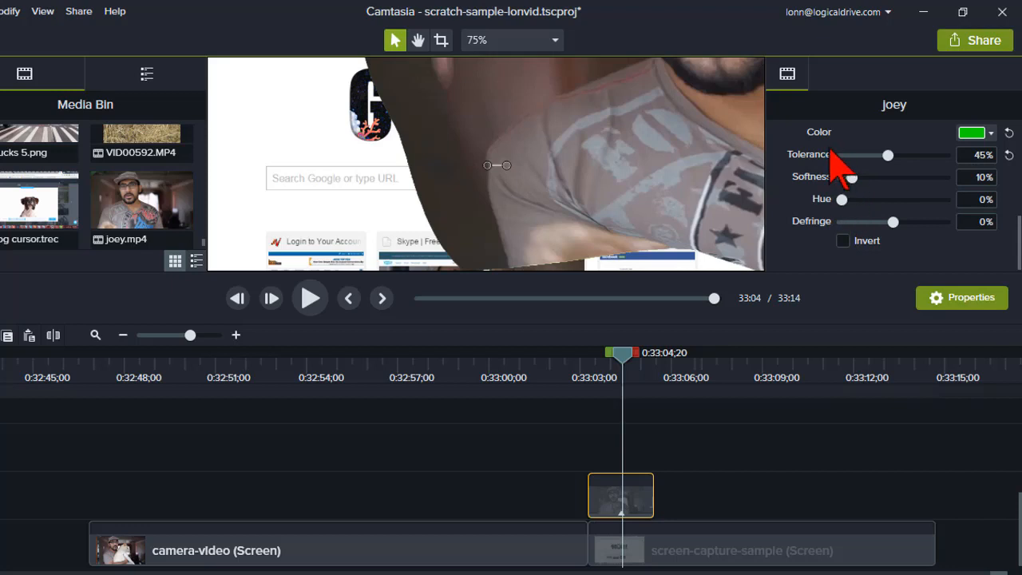
{"action": "left_click", "coordinate": [521, 41]}
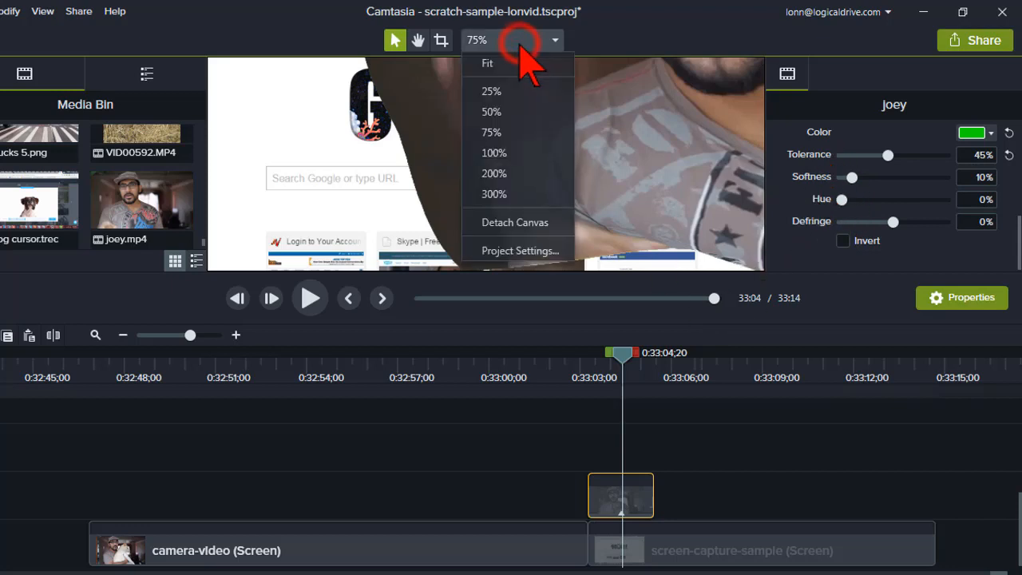
{"action": "left_click", "coordinate": [511, 64]}
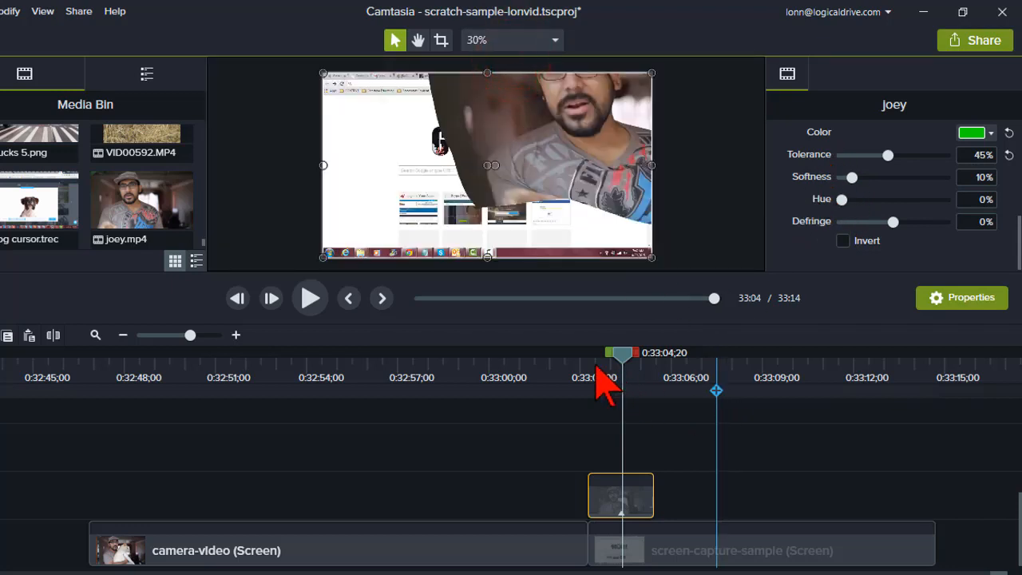
Step: Play the timeline from 0:33:02;21 and scrub to the end of the joey clip to review the finished transition
{"action": "left_click", "coordinate": [564, 369]}
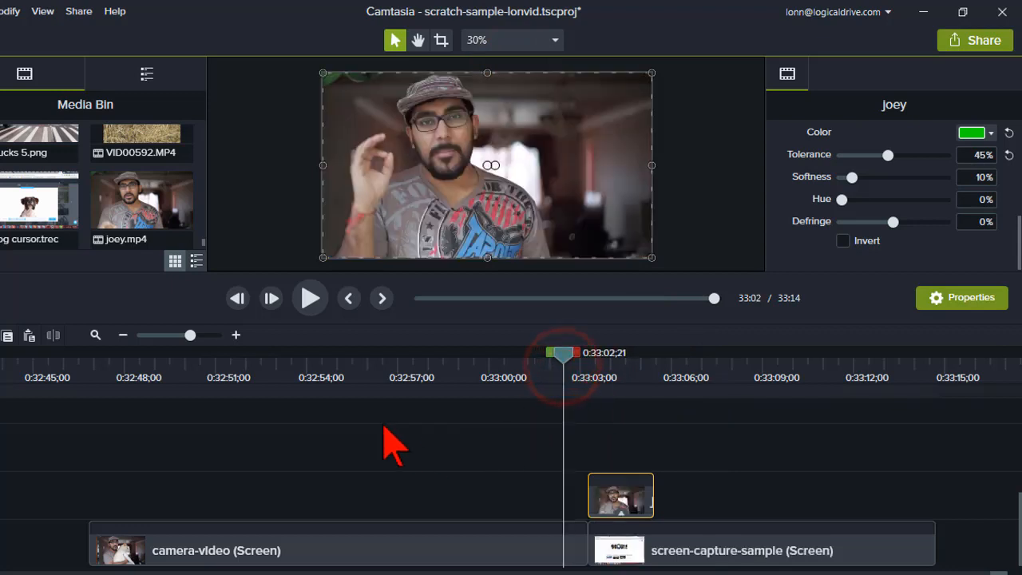
{"action": "left_click", "coordinate": [310, 298]}
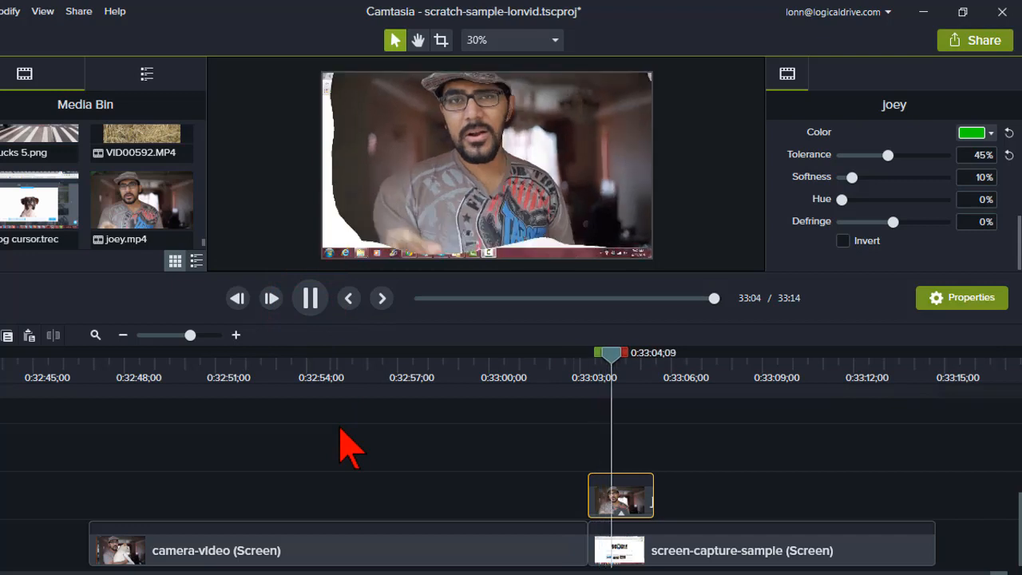
{"action": "left_click", "coordinate": [310, 298]}
{"action": "left_click", "coordinate": [607, 371]}
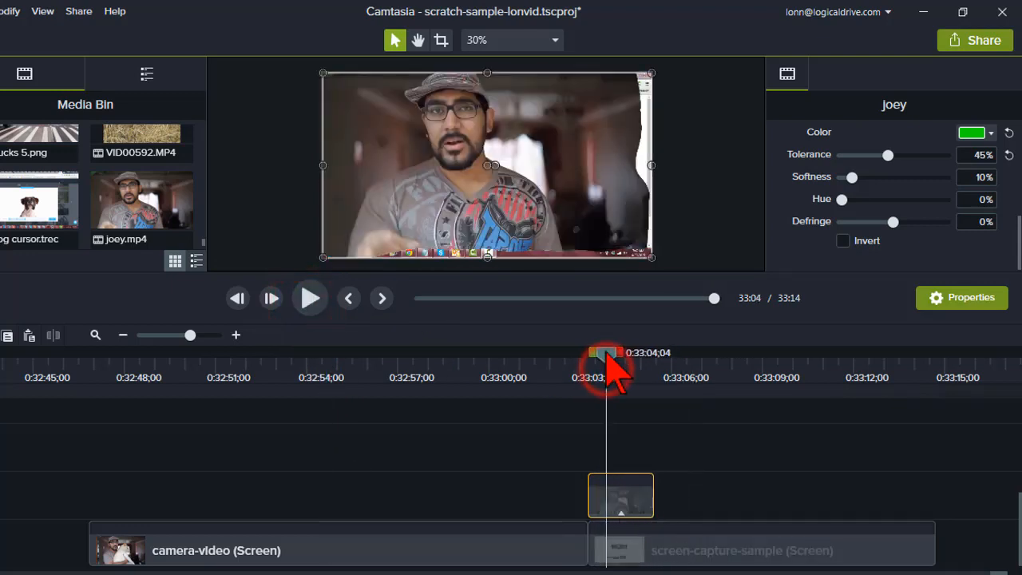
{"action": "left_click_drag", "start_coordinate": [606, 360], "coordinate": [660, 363]}
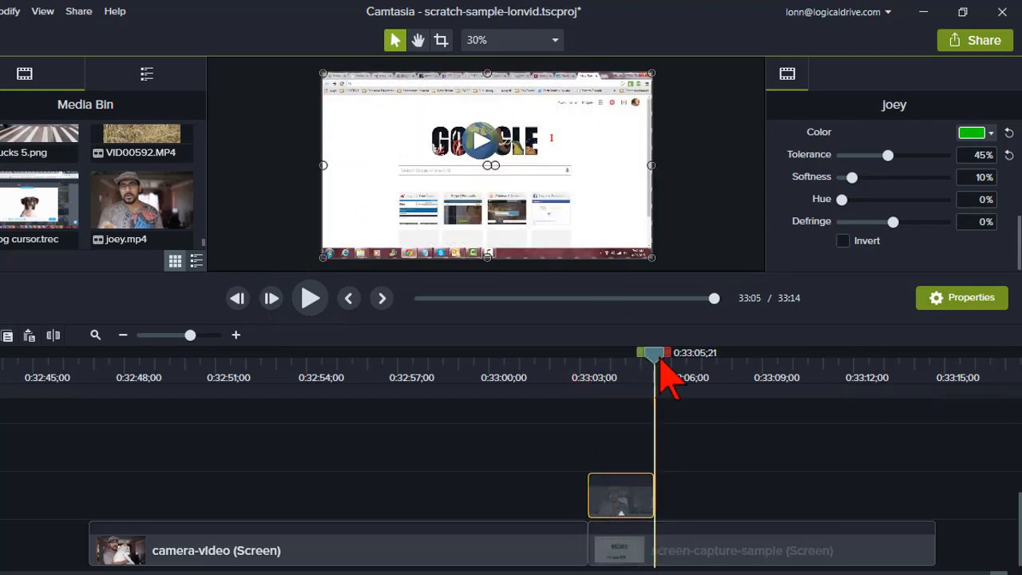